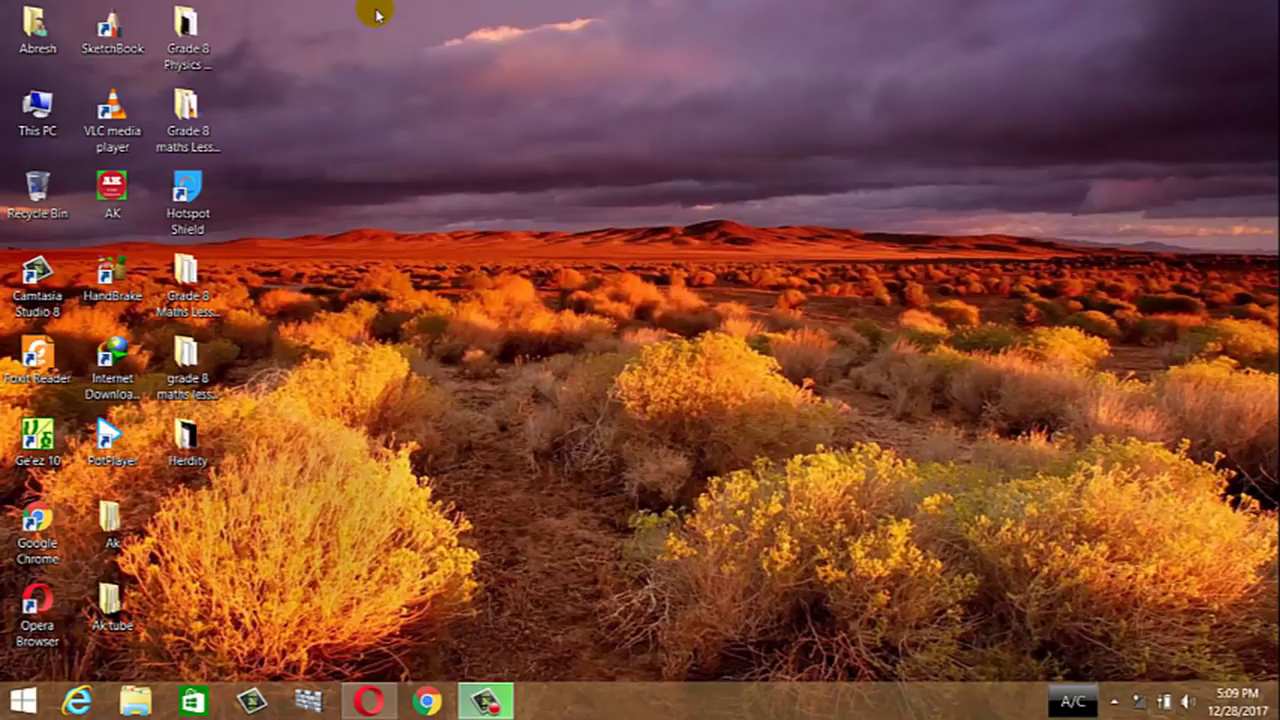
Step: Open the Control Panel with all of its items listed
{"action": "left_click", "coordinate": [40, 702]}
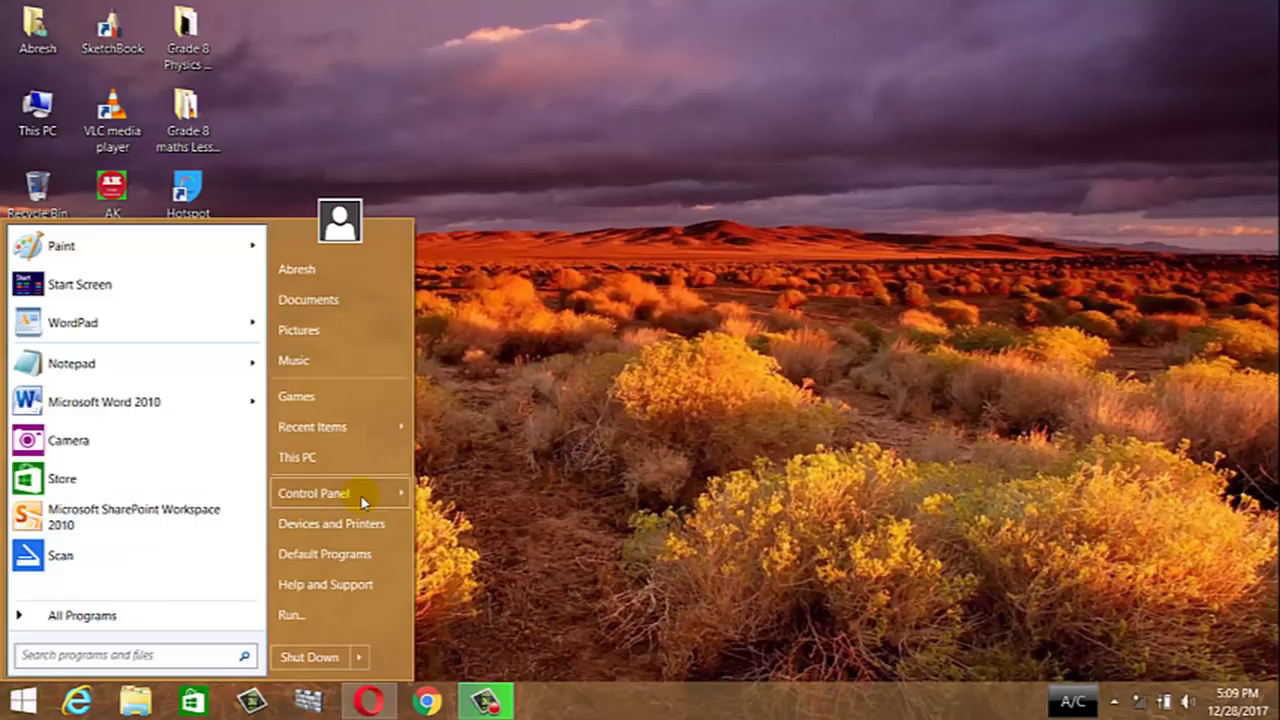
{"action": "mouse_move", "coordinate": [363, 499]}
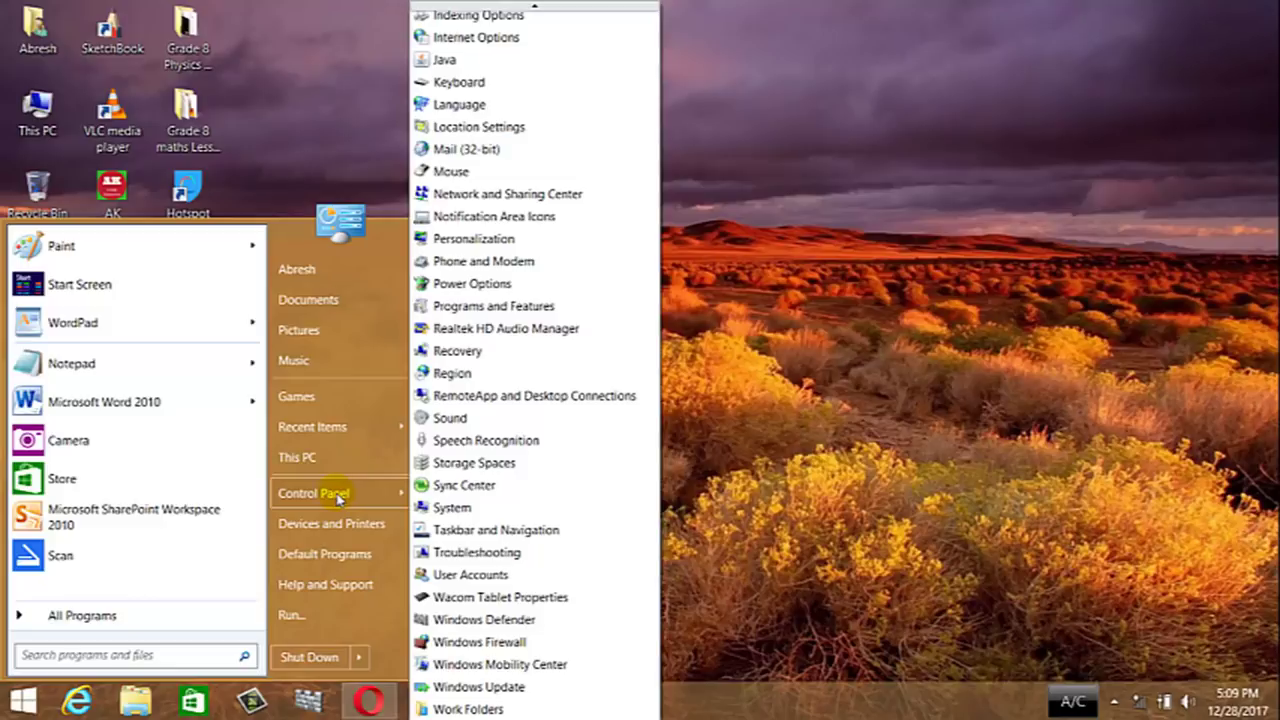
{"action": "right_click", "coordinate": [340, 495]}
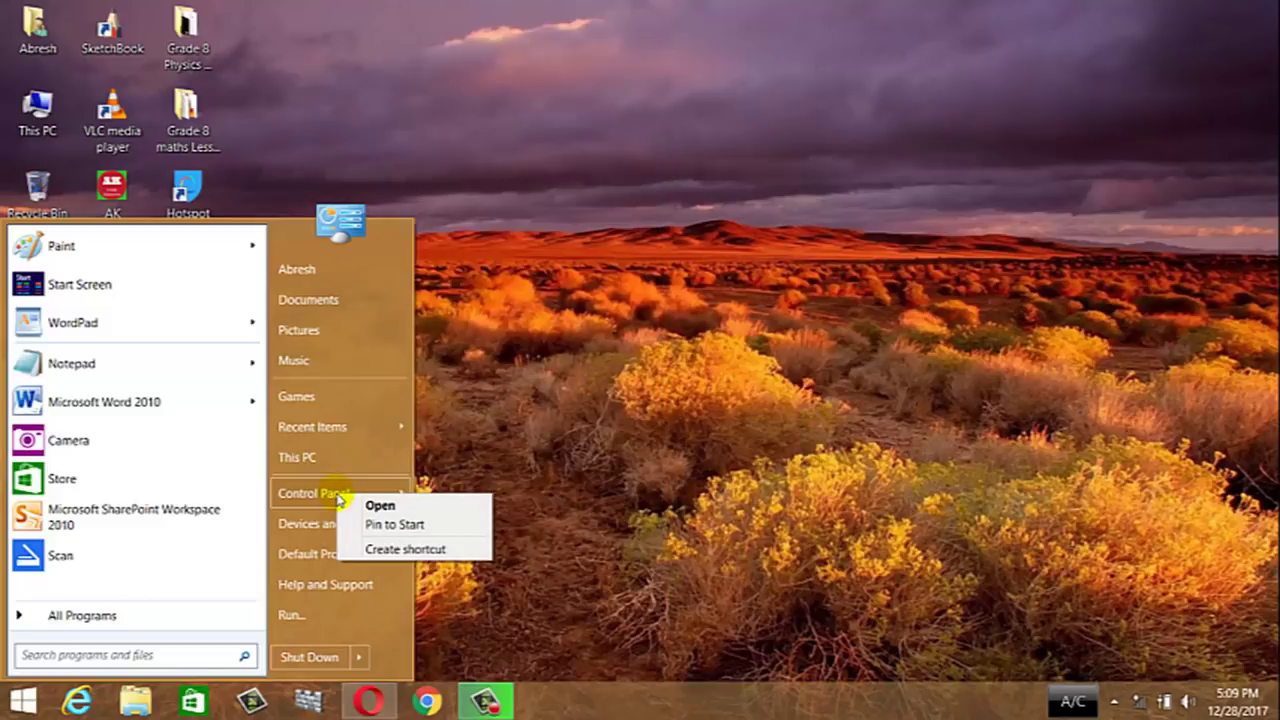
{"action": "left_click", "coordinate": [399, 508]}
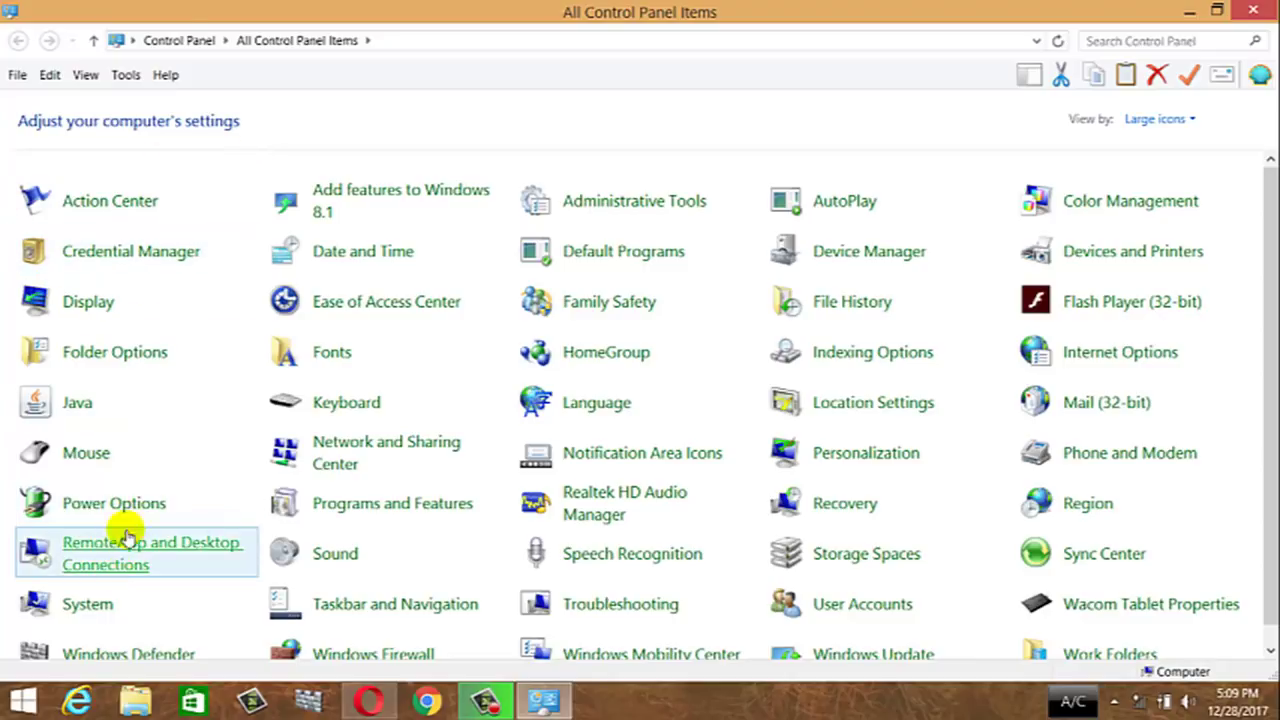
Step: Examine the mouse's button, pointer, pointer motion, wheel, hardware and device settings, and close Mouse Properties without changes
{"action": "left_click", "coordinate": [72, 460]}
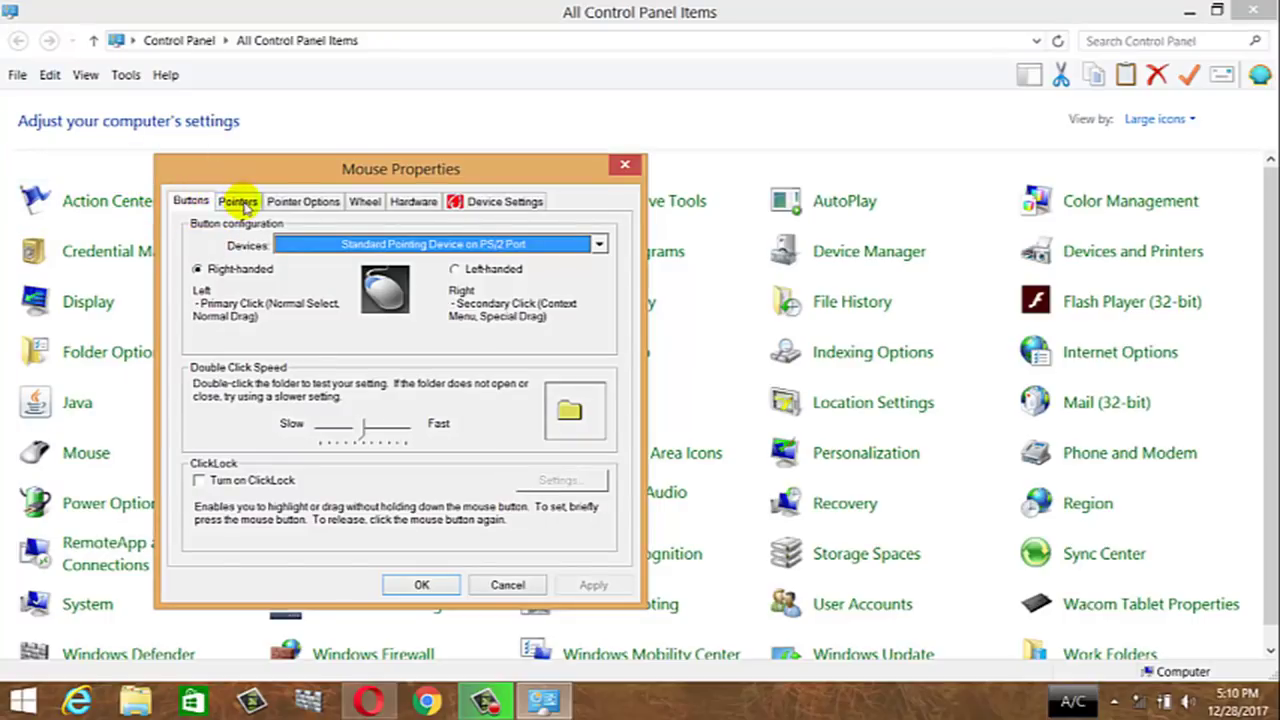
{"action": "left_click", "coordinate": [242, 202]}
{"action": "left_click", "coordinate": [295, 205]}
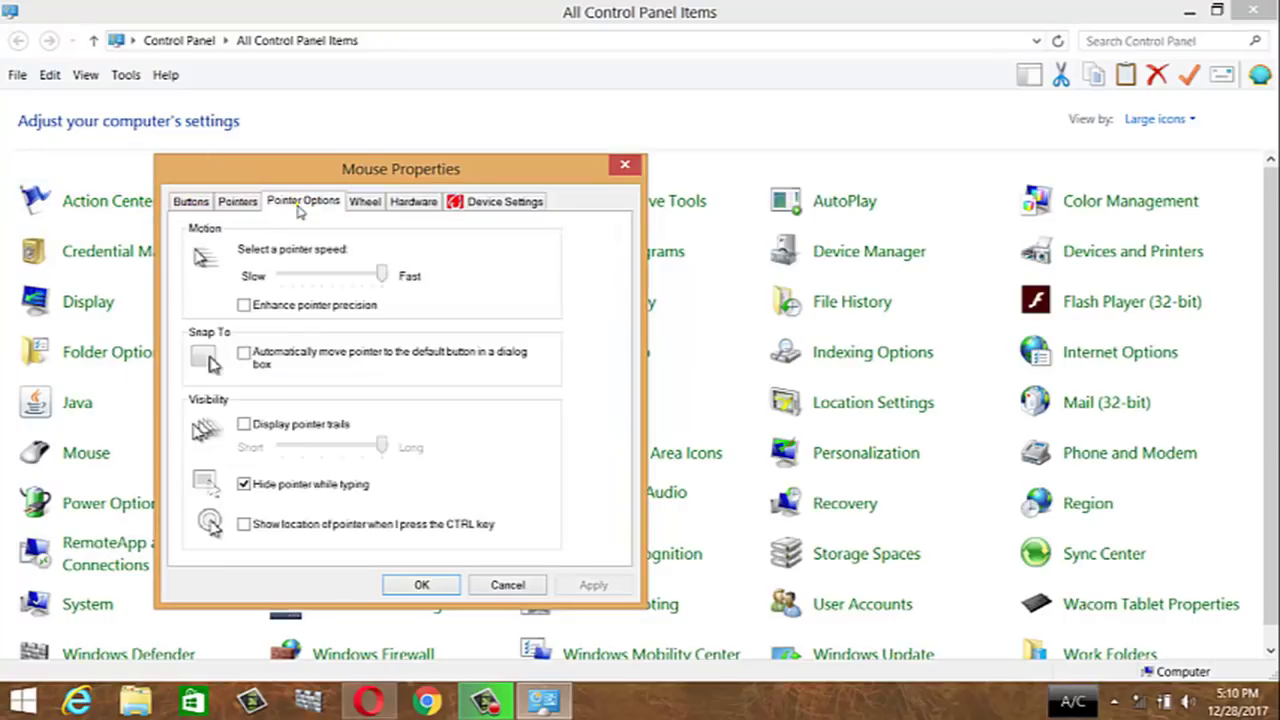
{"action": "left_click", "coordinate": [368, 205]}
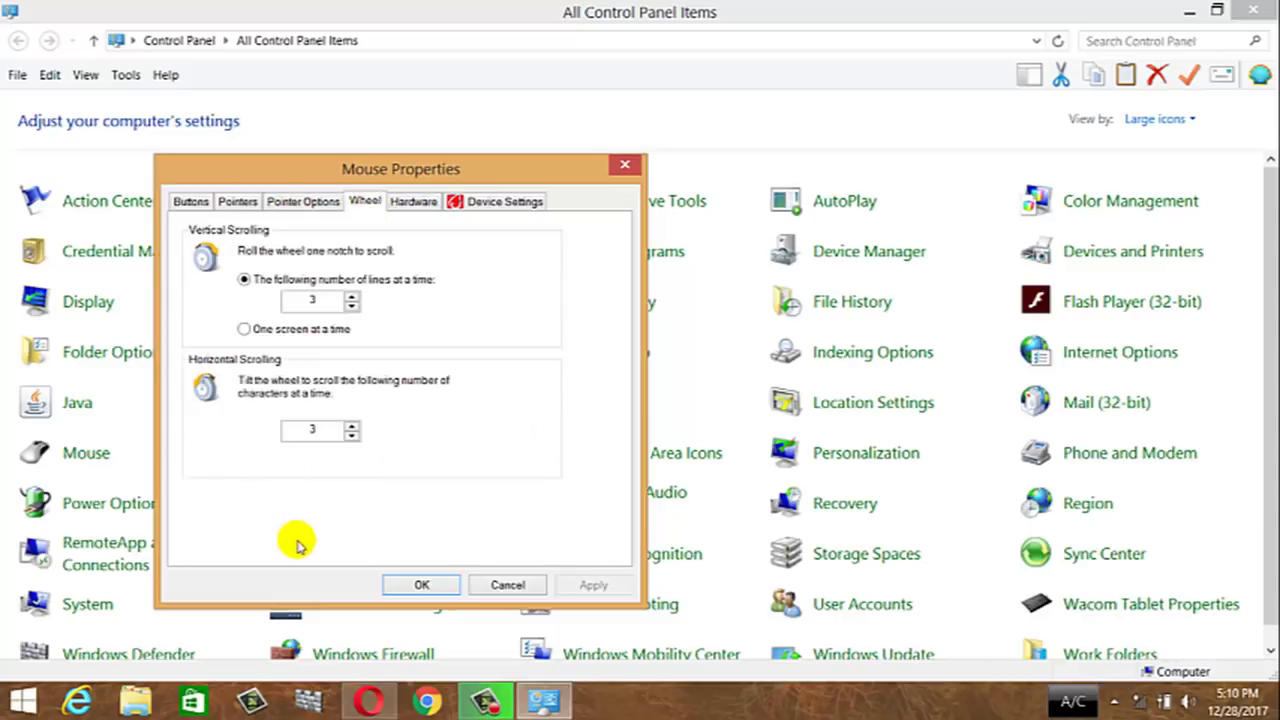
{"action": "left_click", "coordinate": [411, 210]}
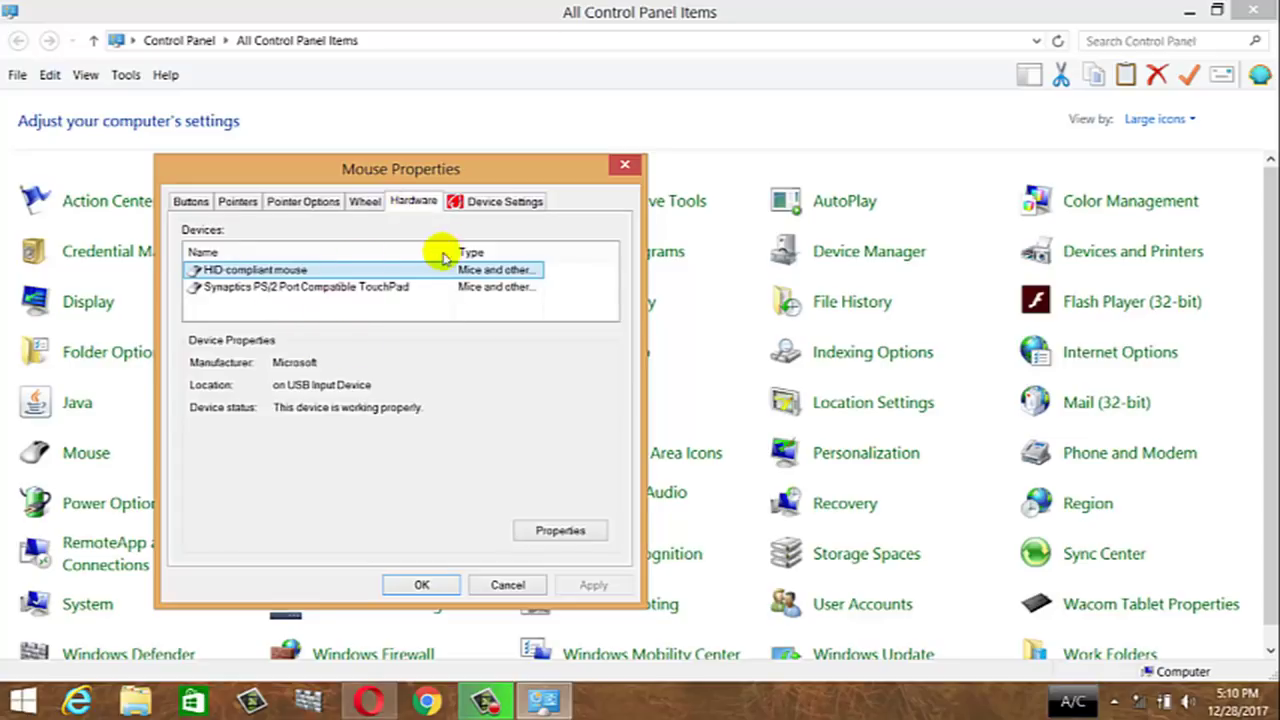
{"action": "left_click", "coordinate": [524, 199]}
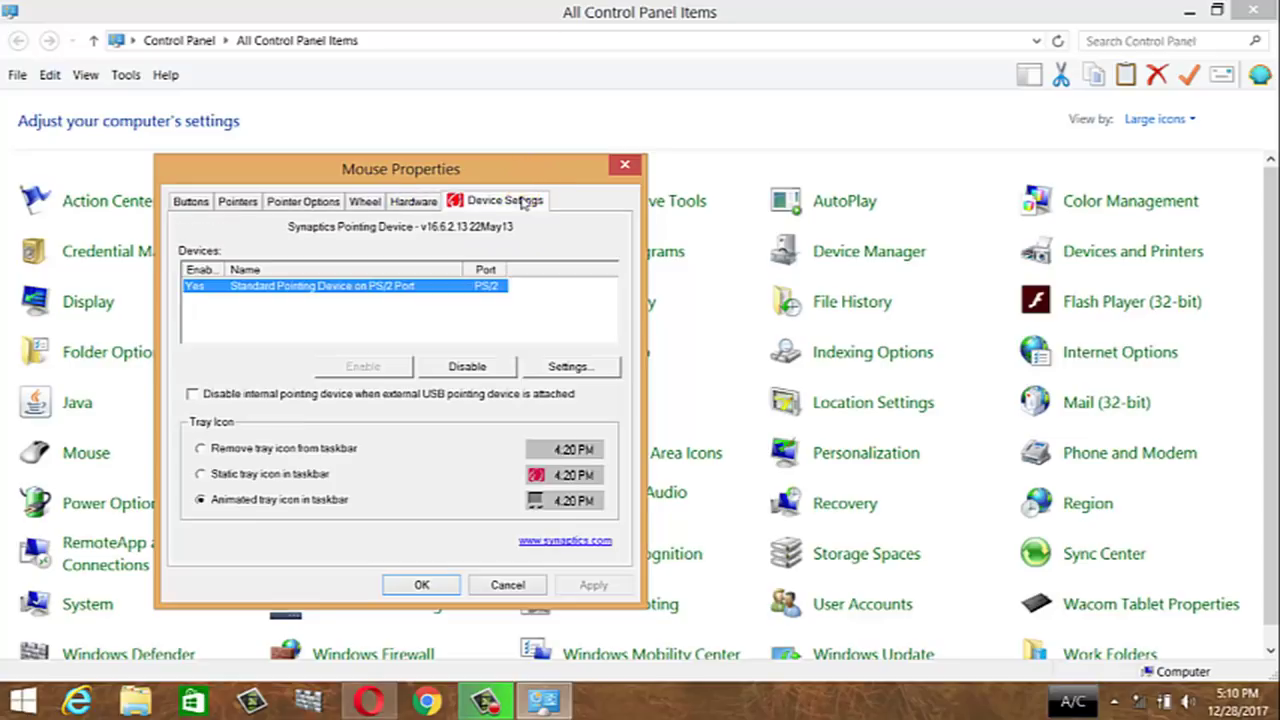
{"action": "left_click", "coordinate": [414, 202]}
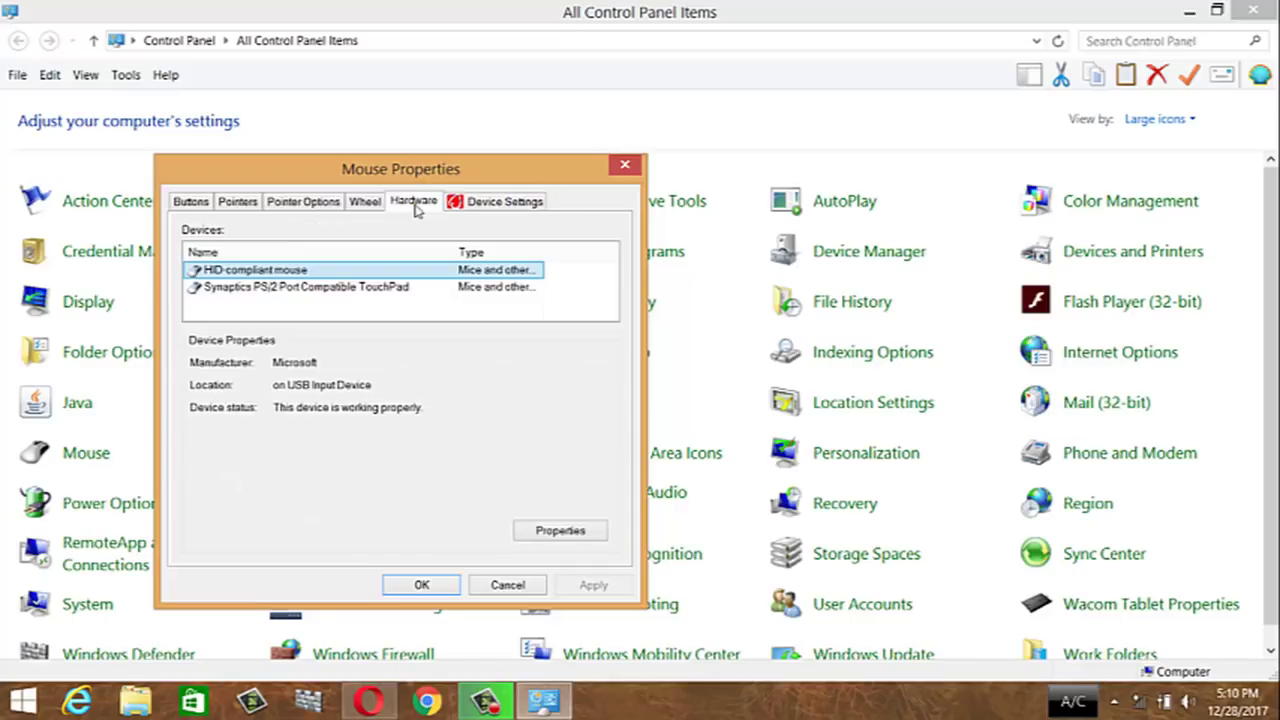
{"action": "left_click", "coordinate": [358, 203]}
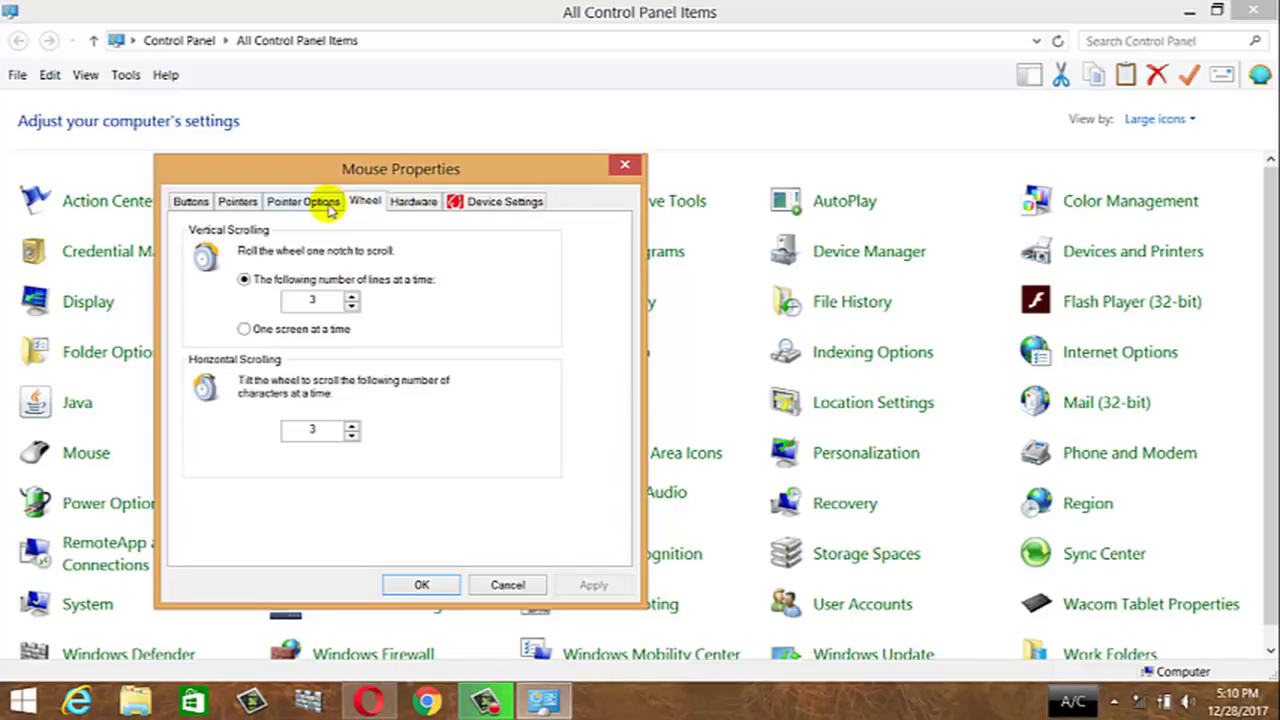
{"action": "left_click", "coordinate": [318, 203]}
{"action": "left_click", "coordinate": [250, 202]}
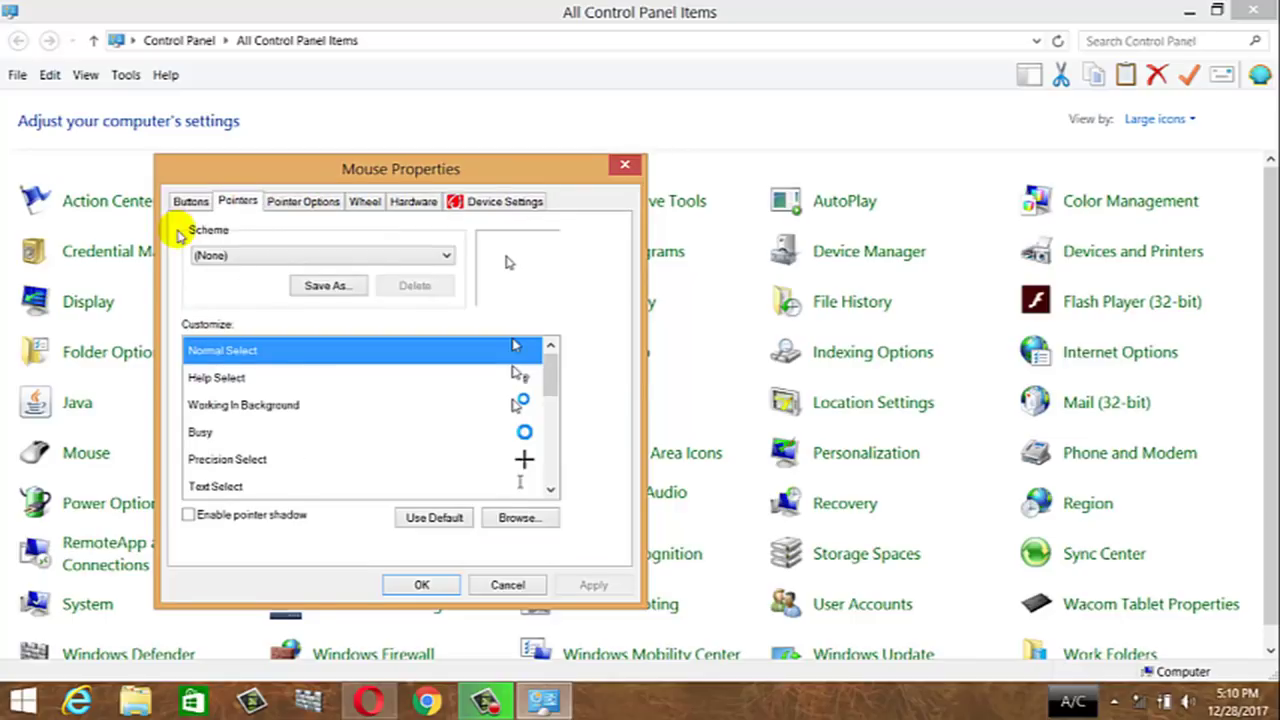
{"action": "left_click", "coordinate": [185, 203]}
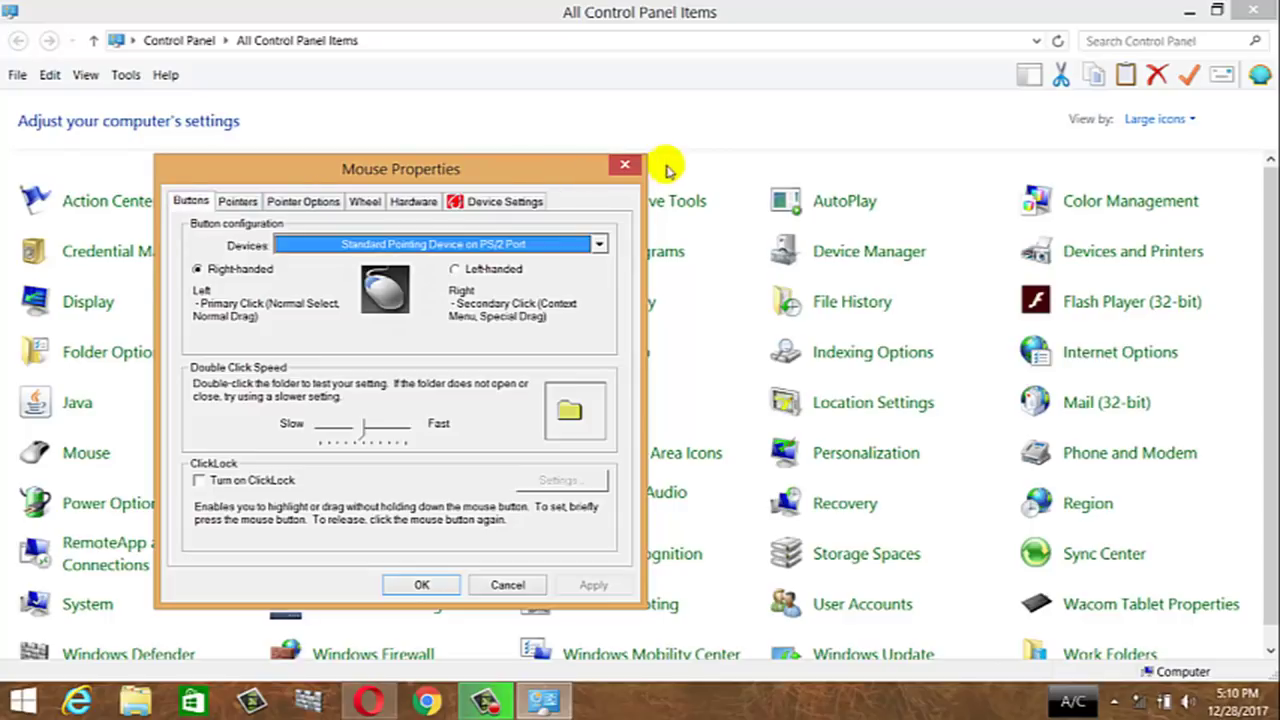
{"action": "left_click", "coordinate": [622, 168]}
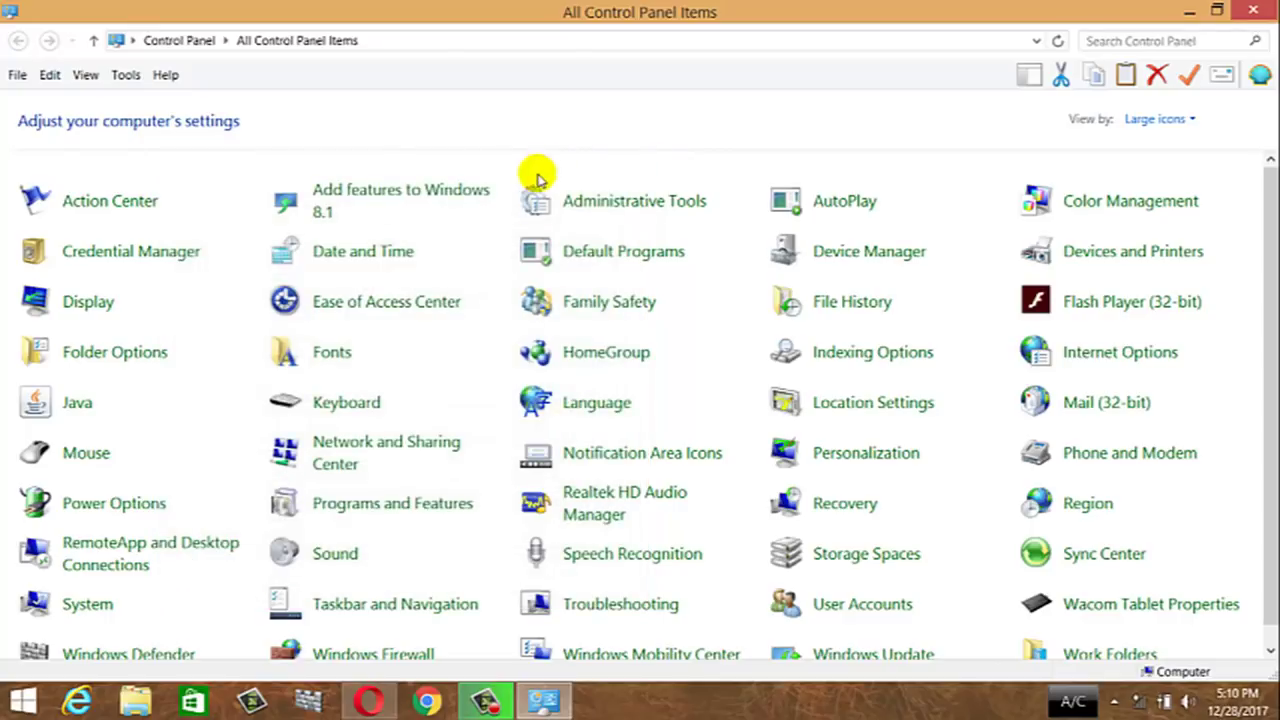
Step: Examine the keyboard's character repeat and cursor blink settings, and close Keyboard Properties
{"action": "left_click", "coordinate": [340, 405]}
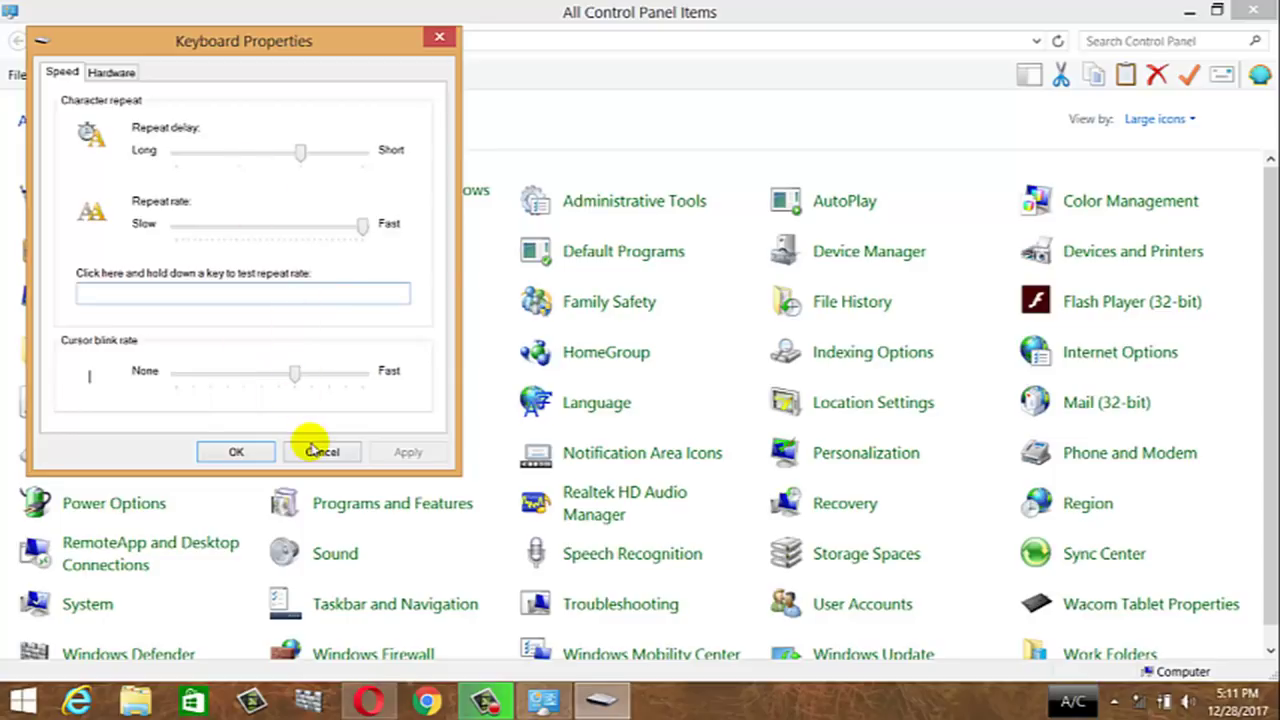
{"action": "left_click", "coordinate": [235, 452]}
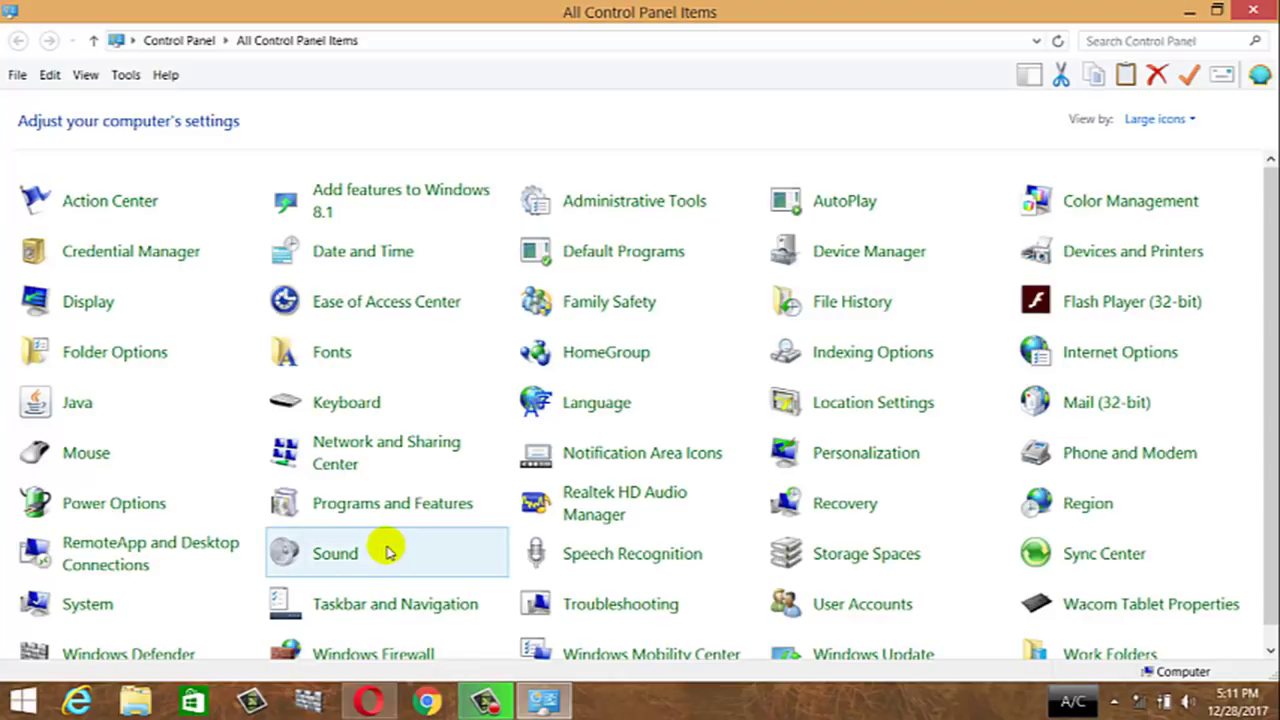
Step: Change the name of the local administrator account to PC in User Accounts
{"action": "scroll", "coordinate": [434, 330], "scroll_direction": "down", "scroll_amount": 1}
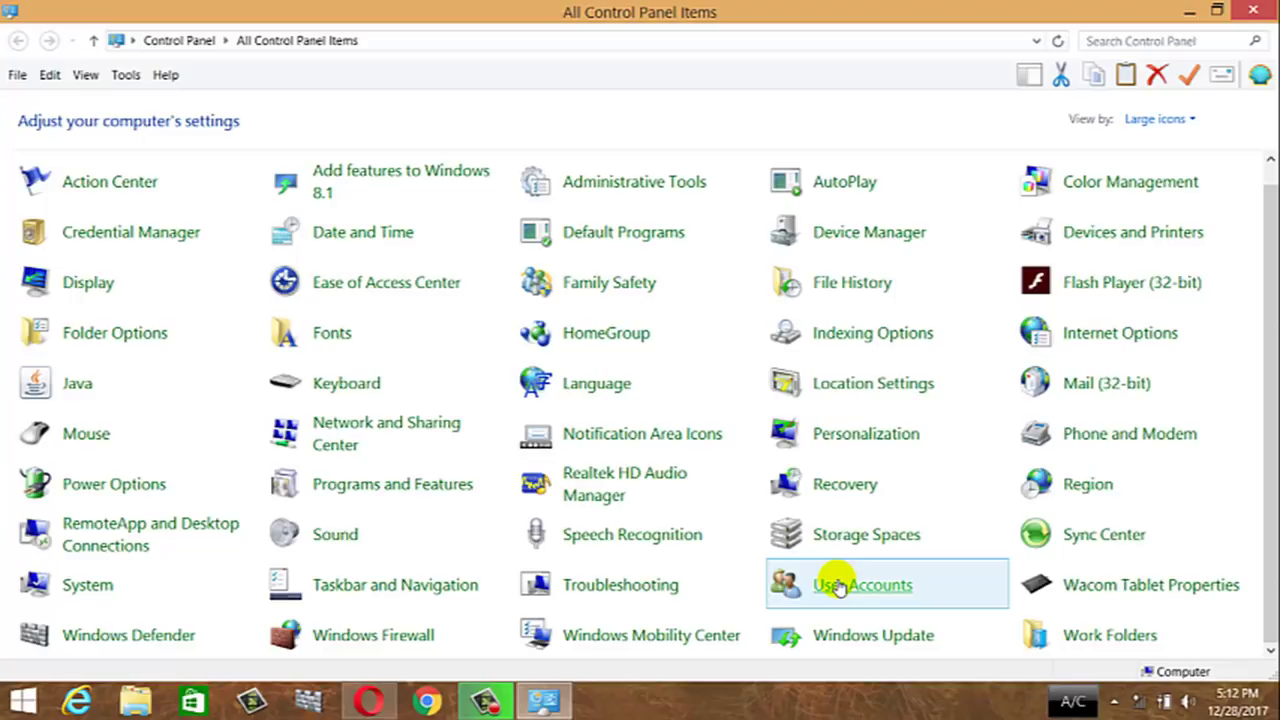
{"action": "left_click", "coordinate": [838, 585]}
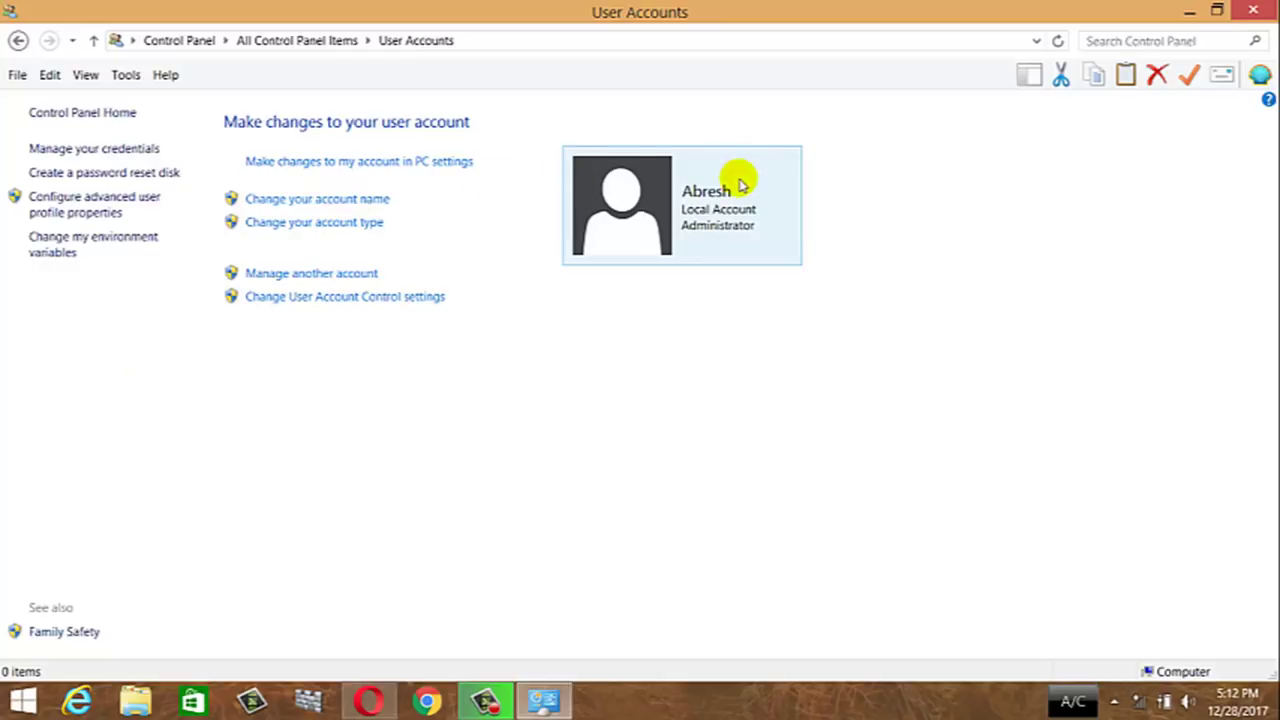
{"action": "left_click", "coordinate": [355, 203]}
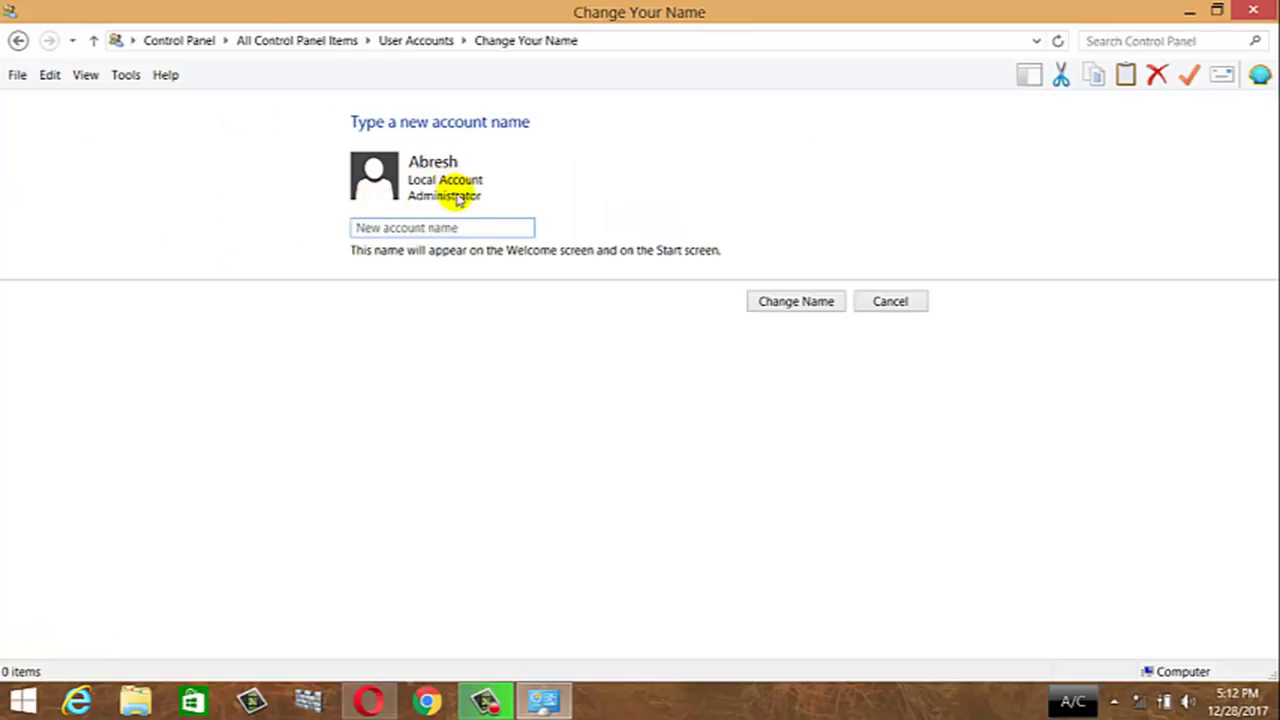
{"action": "type", "text": "PC"}
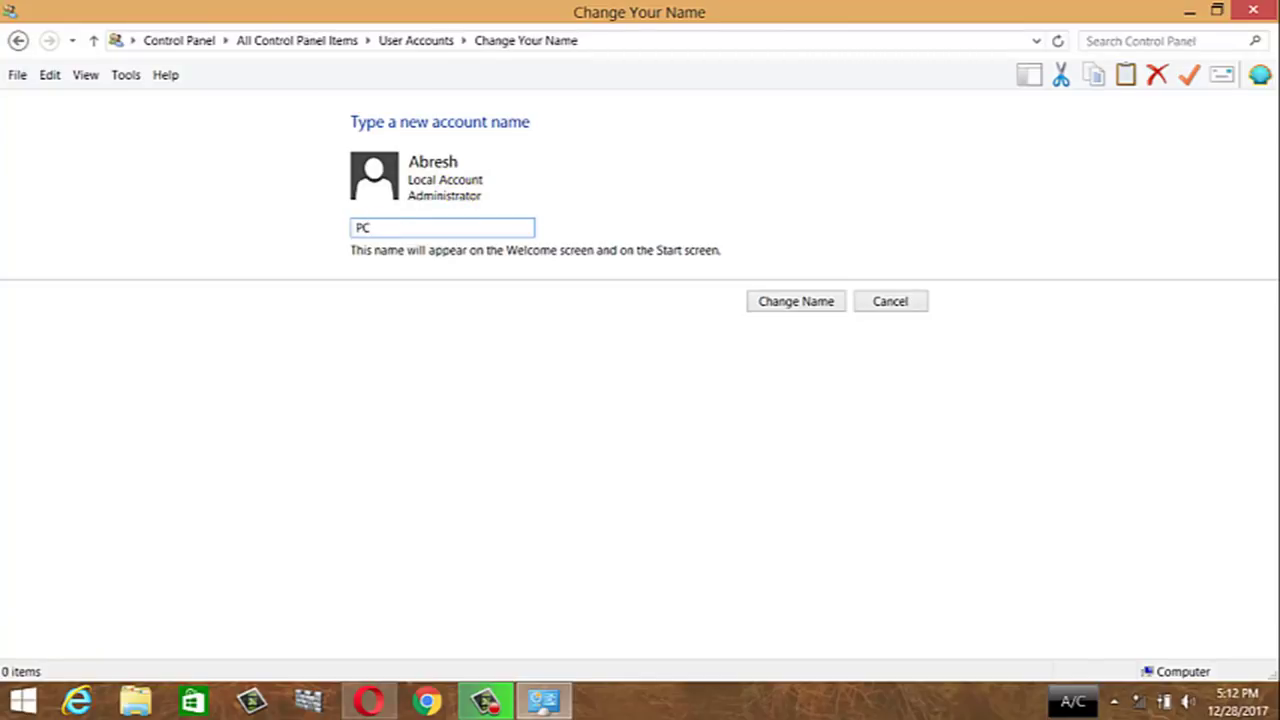
{"action": "left_click", "coordinate": [795, 302]}
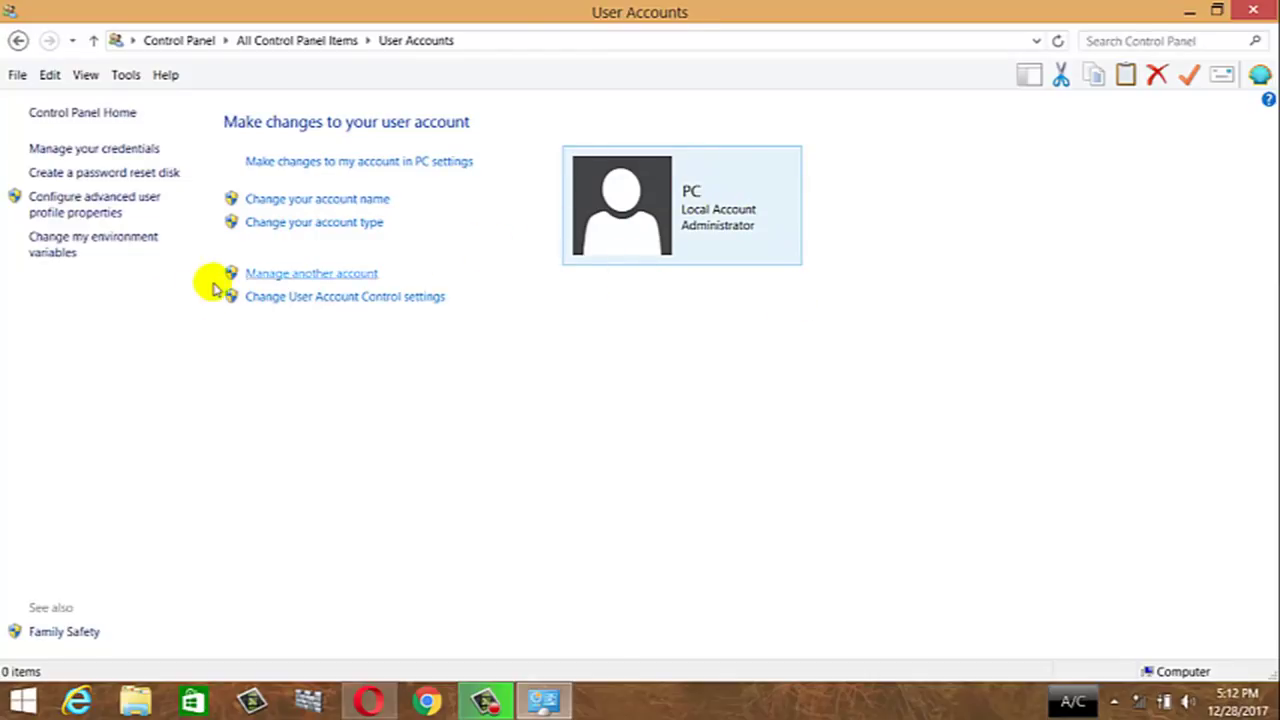
Step: Turn on the Guest account from the list of other managed accounts
{"action": "left_click", "coordinate": [325, 280]}
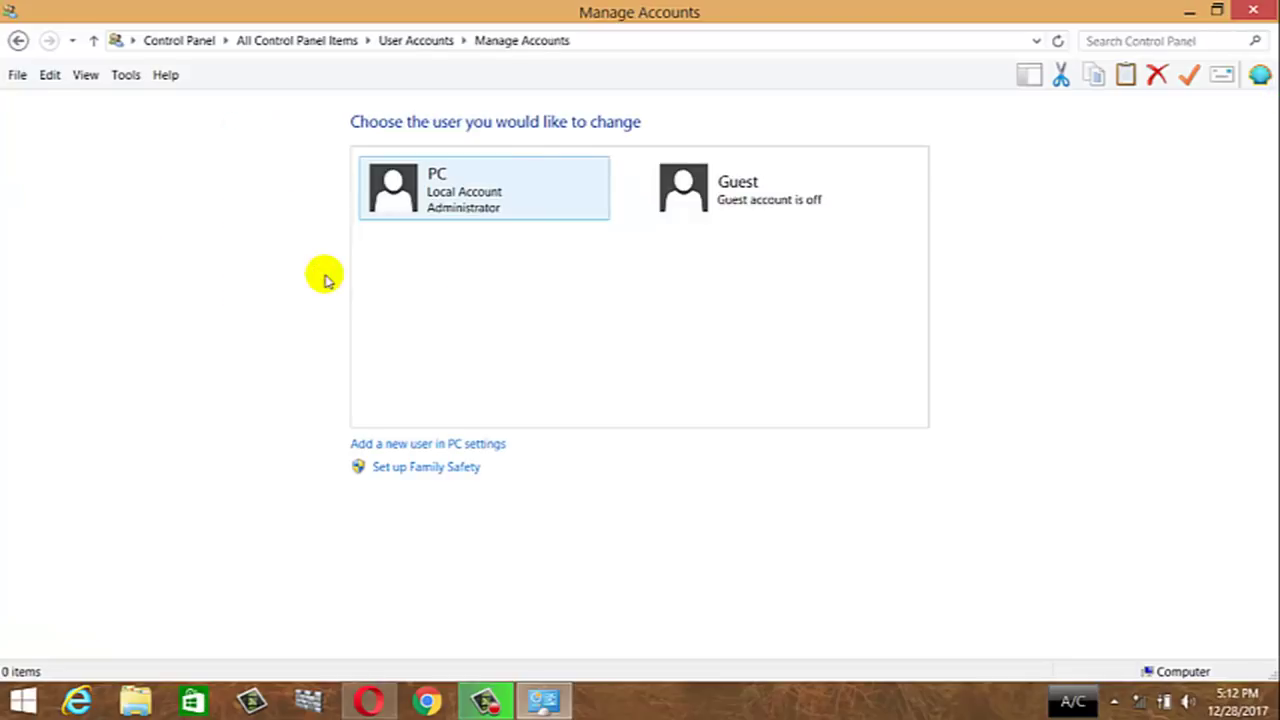
{"action": "left_click", "coordinate": [713, 210]}
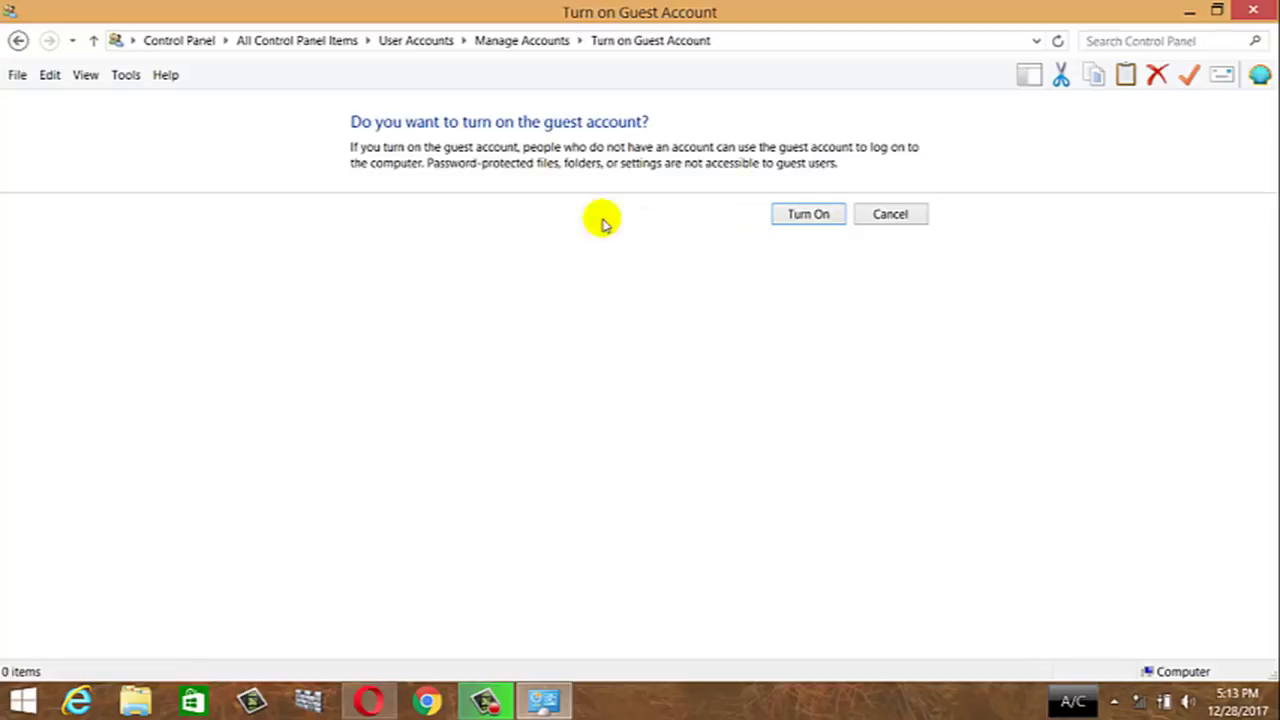
{"action": "left_click", "coordinate": [803, 217]}
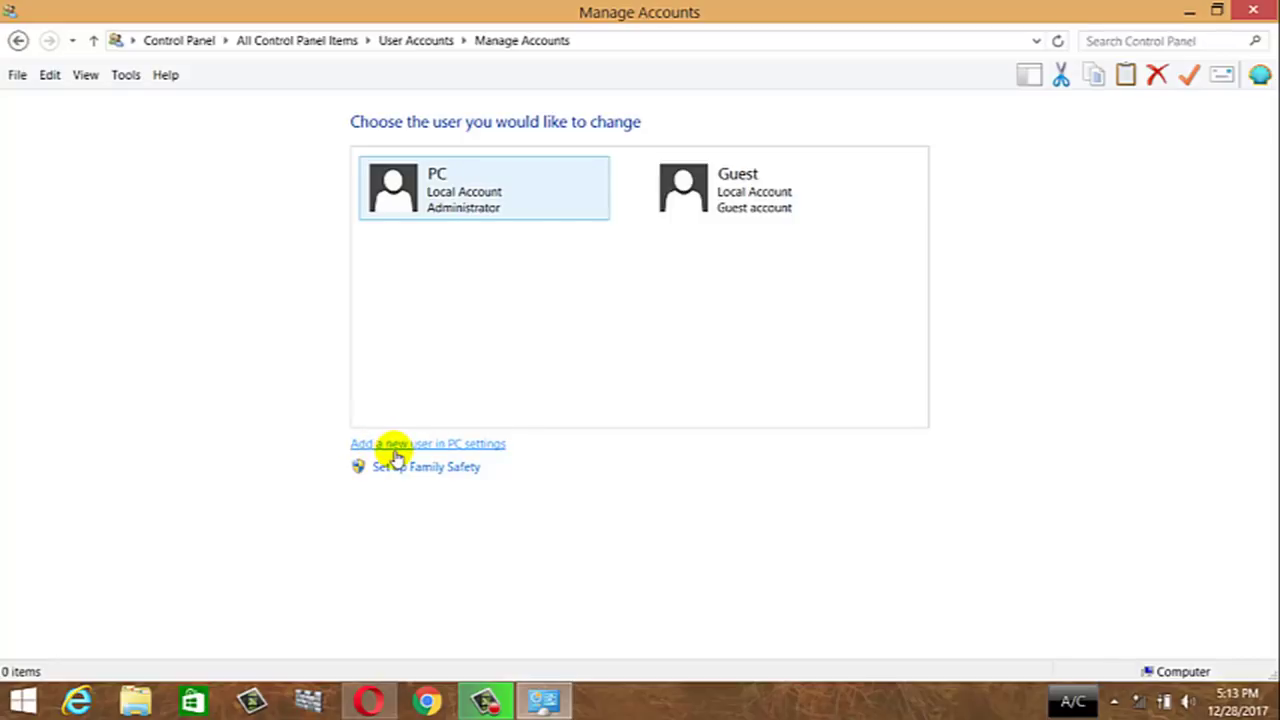
Step: Add a new local user account named Pc2 without a password in PC settings
{"action": "left_click", "coordinate": [446, 452]}
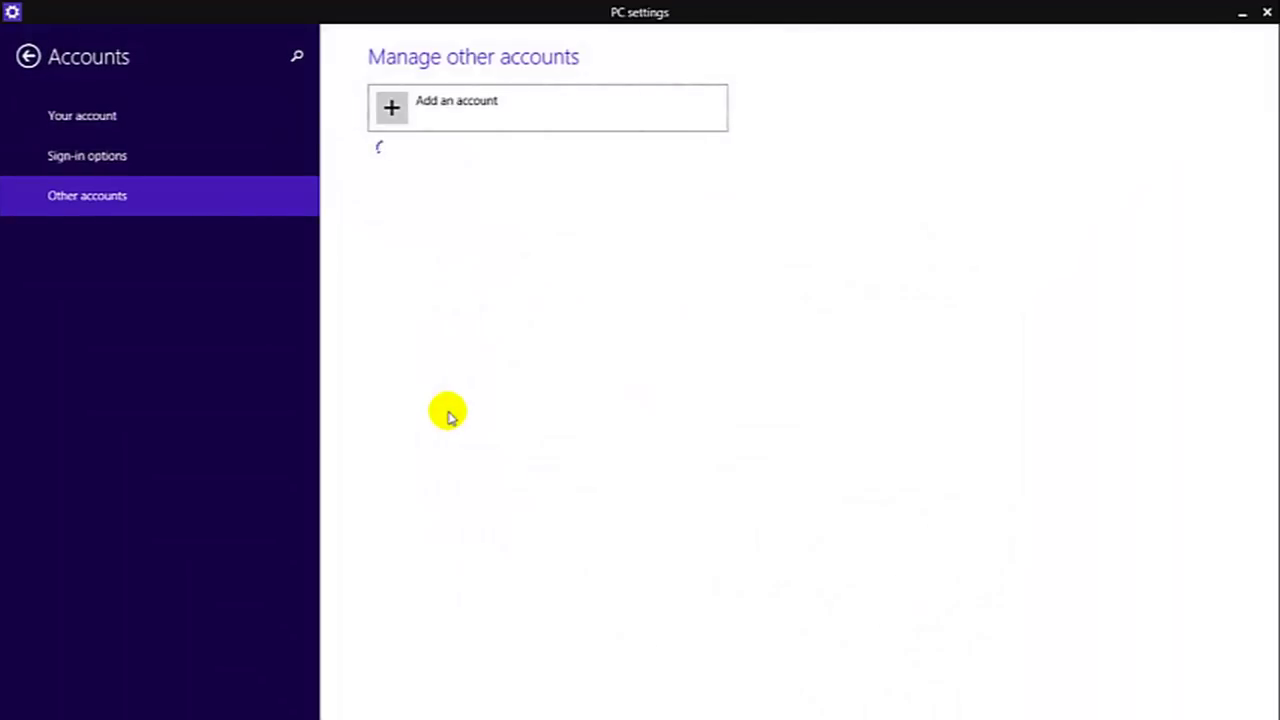
{"action": "left_click", "coordinate": [470, 106]}
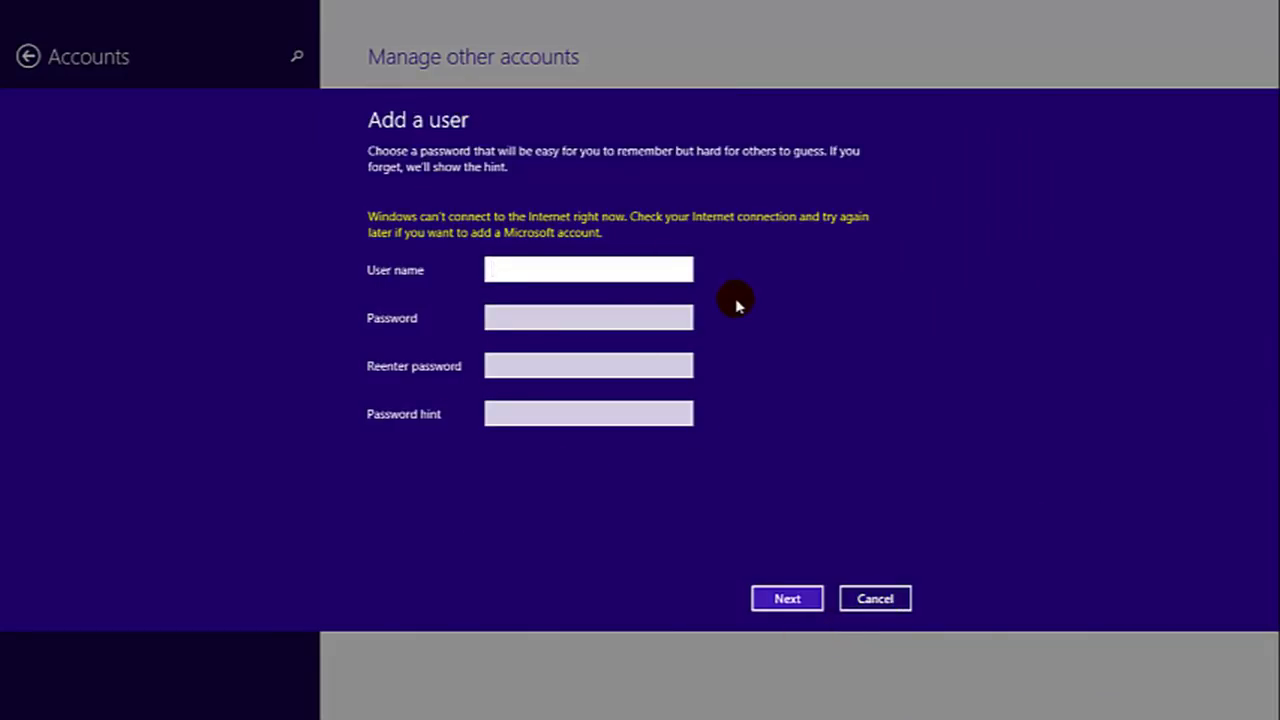
{"action": "type", "text": "Pc2"}
{"action": "left_click", "coordinate": [812, 598]}
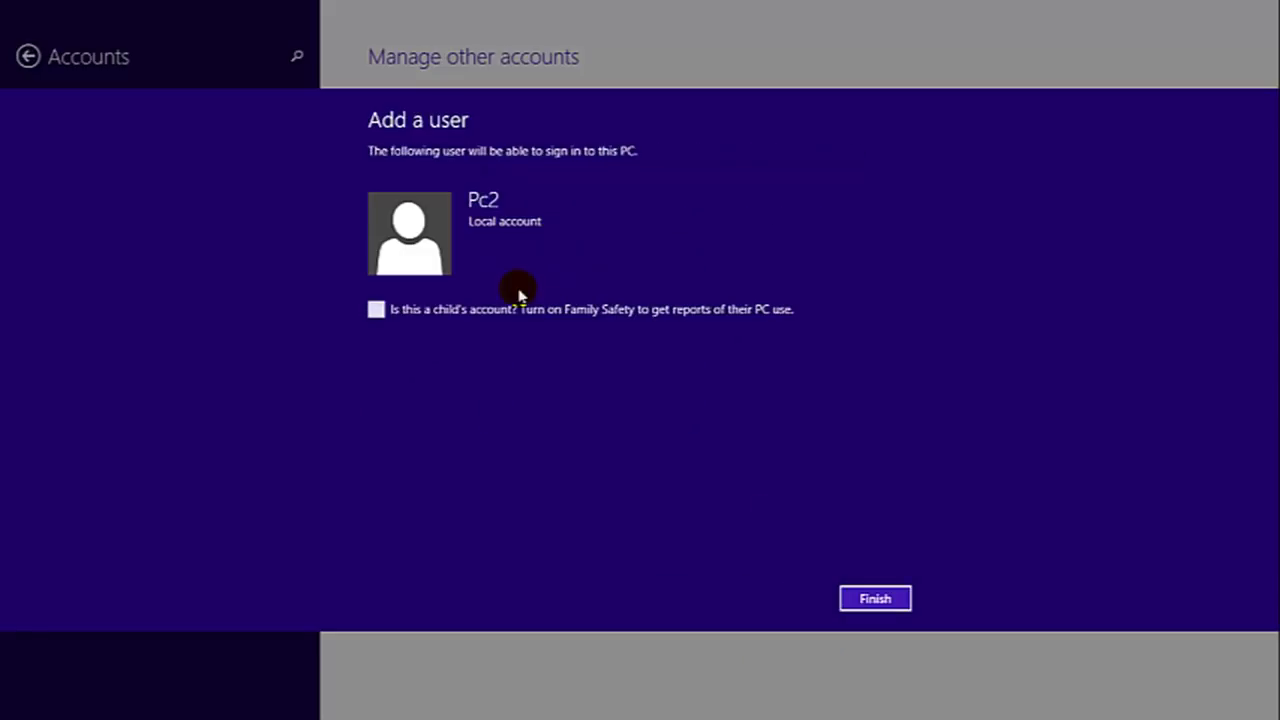
{"action": "left_click", "coordinate": [866, 610]}
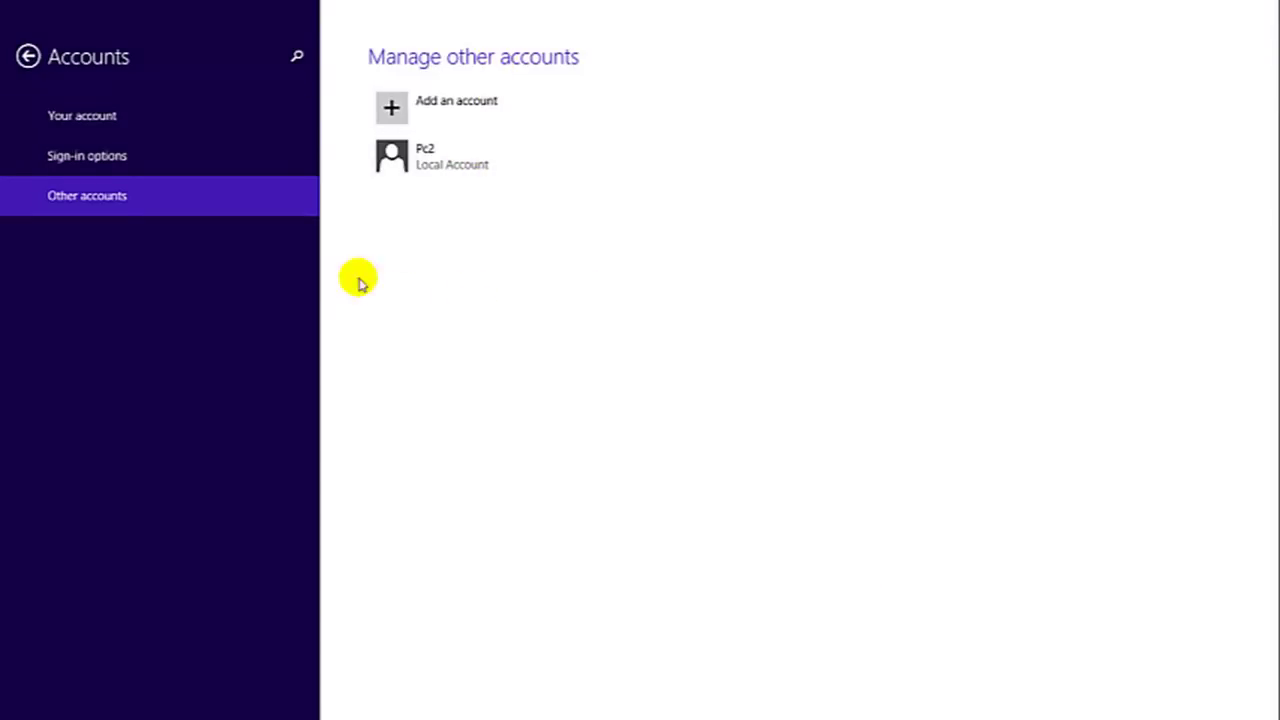
Step: View the lock screen settings and return to the main PC settings page
{"action": "left_click", "coordinate": [28, 57]}
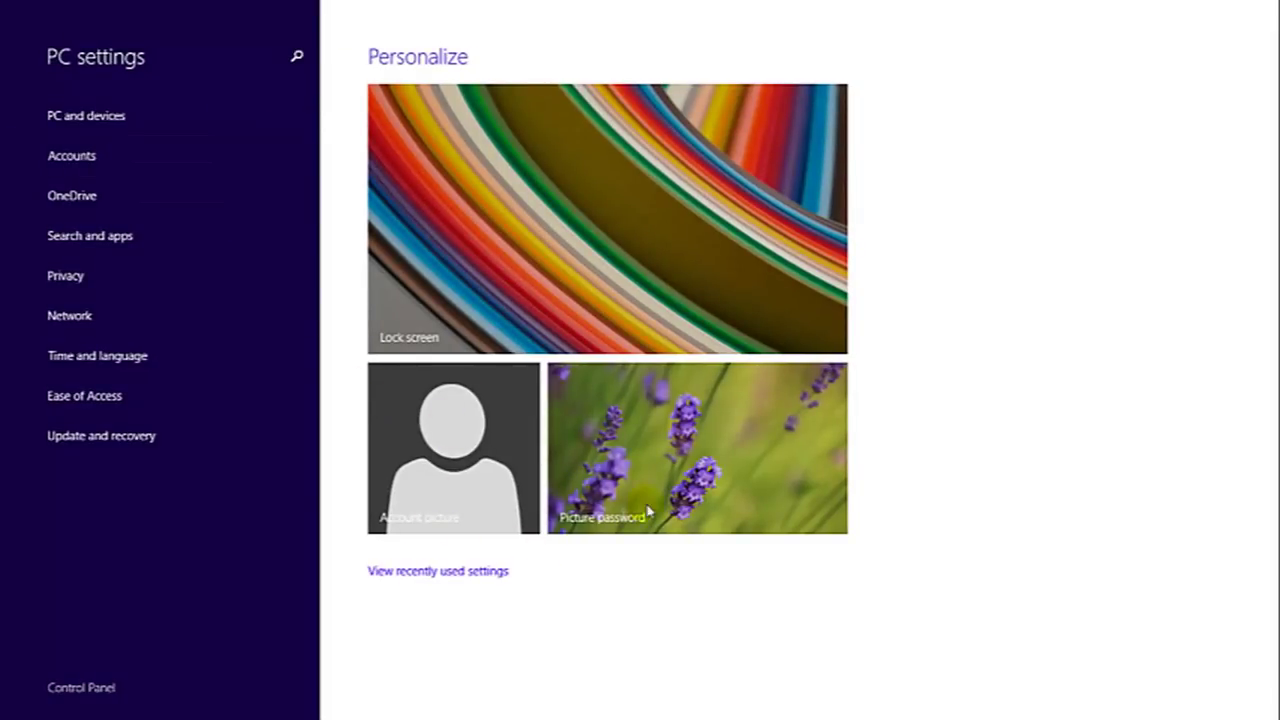
{"action": "left_click", "coordinate": [577, 258]}
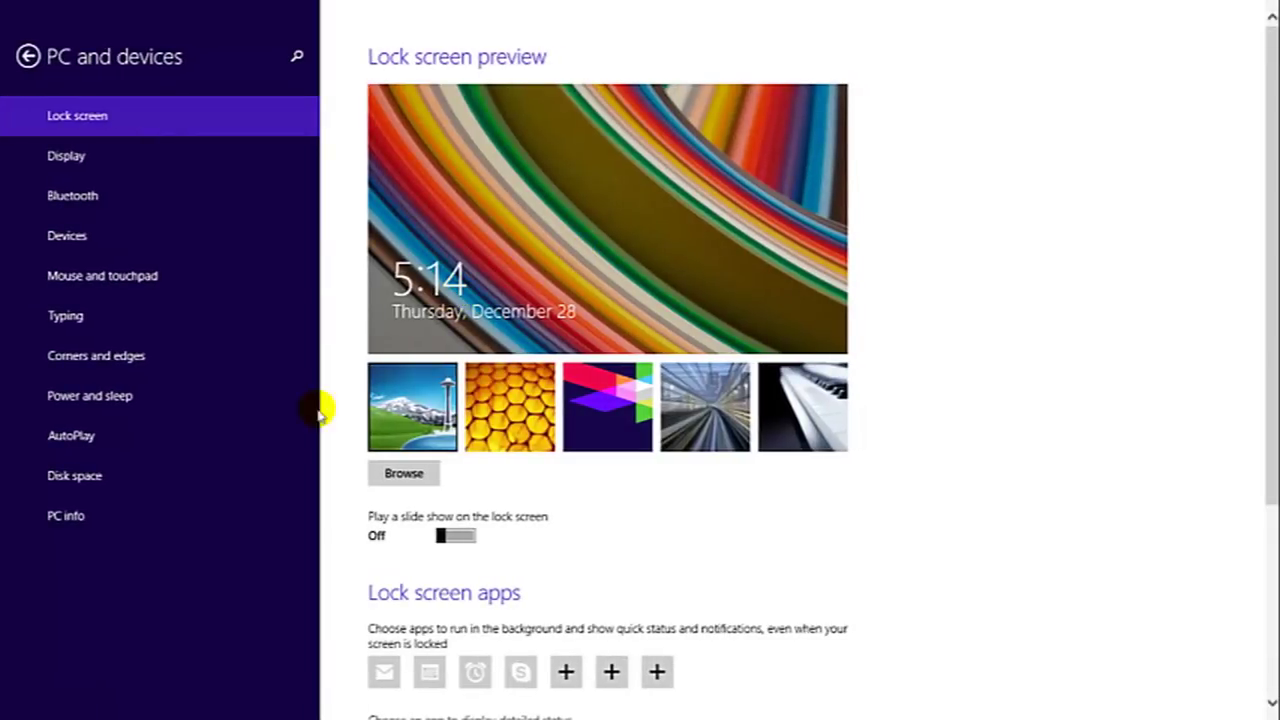
{"action": "left_click", "coordinate": [28, 56]}
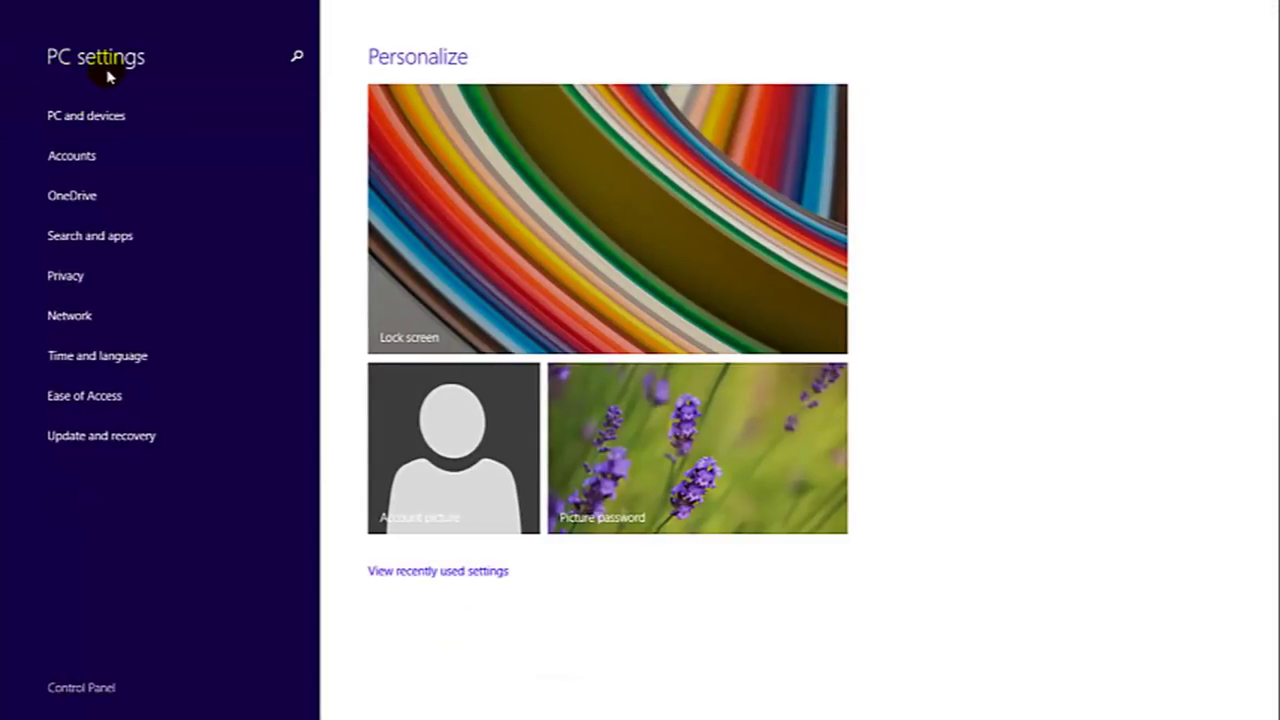
Step: Switch back to the Control Panel and open the list of installed programs in Programs and Features
{"action": "left_click", "coordinate": [93, 689]}
{"action": "left_click", "coordinate": [90, 689]}
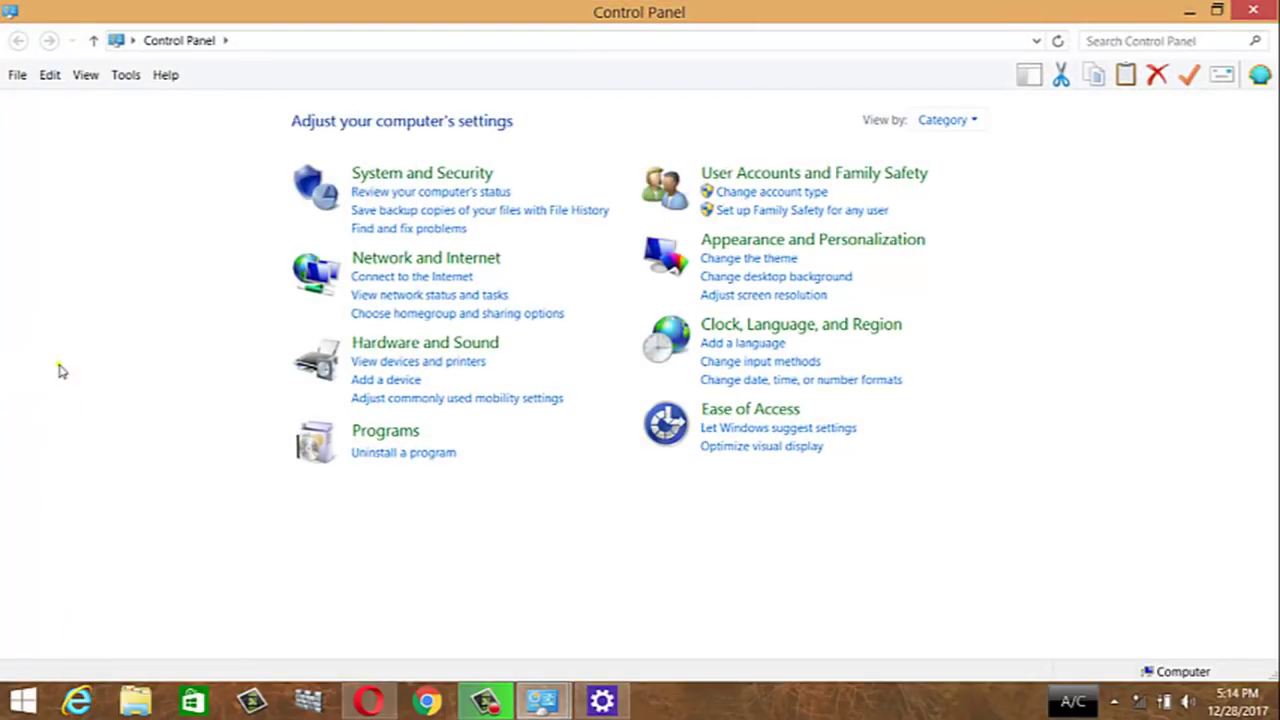
{"action": "left_click", "coordinate": [800, 176]}
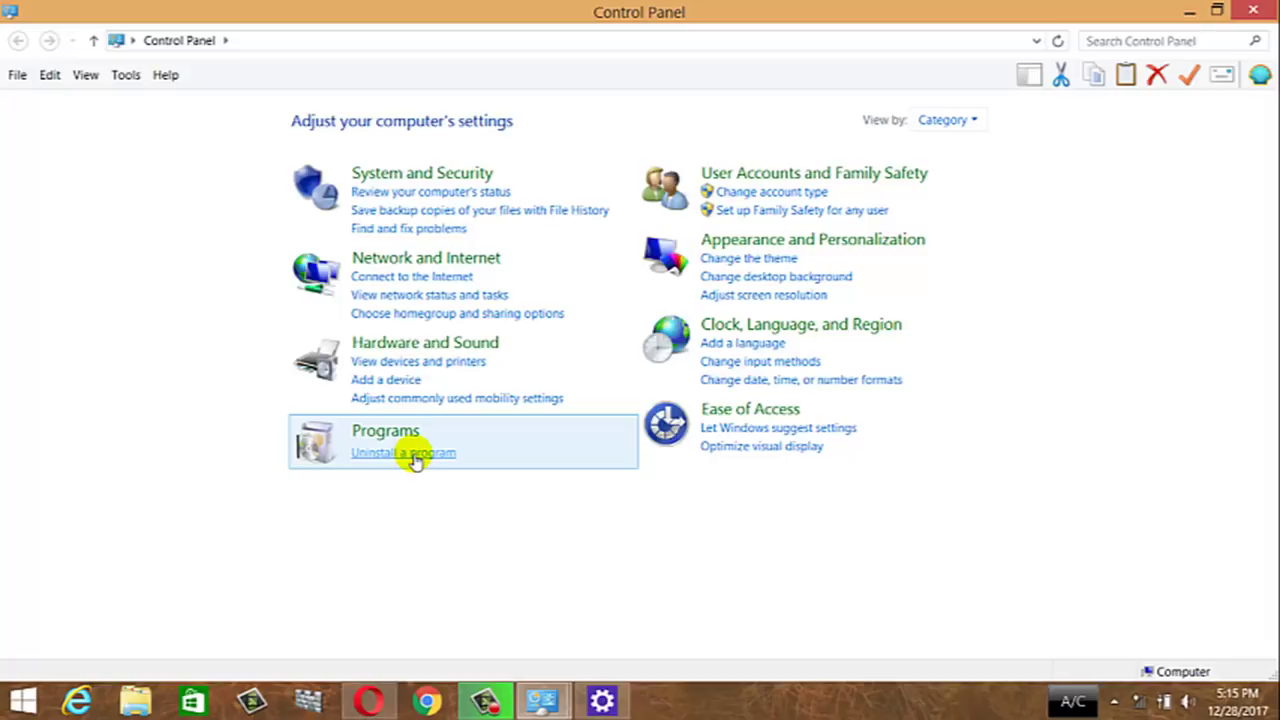
{"action": "left_click", "coordinate": [372, 433]}
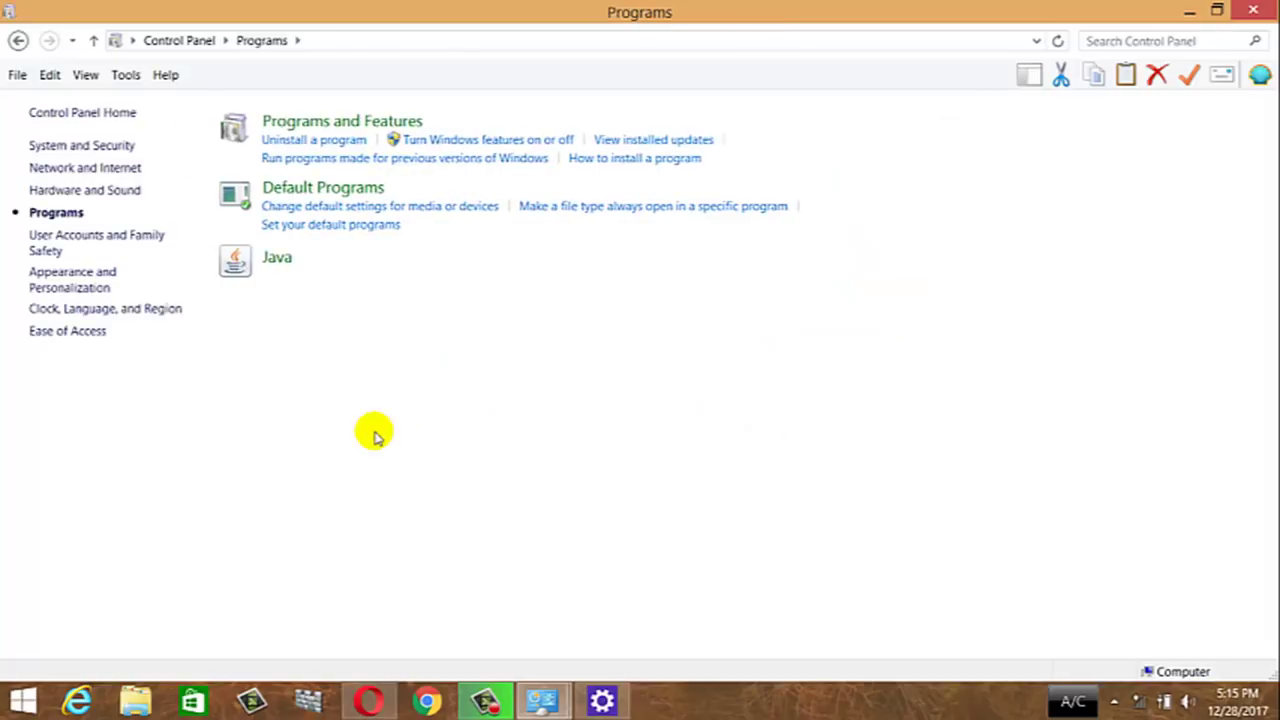
{"action": "left_click", "coordinate": [337, 122]}
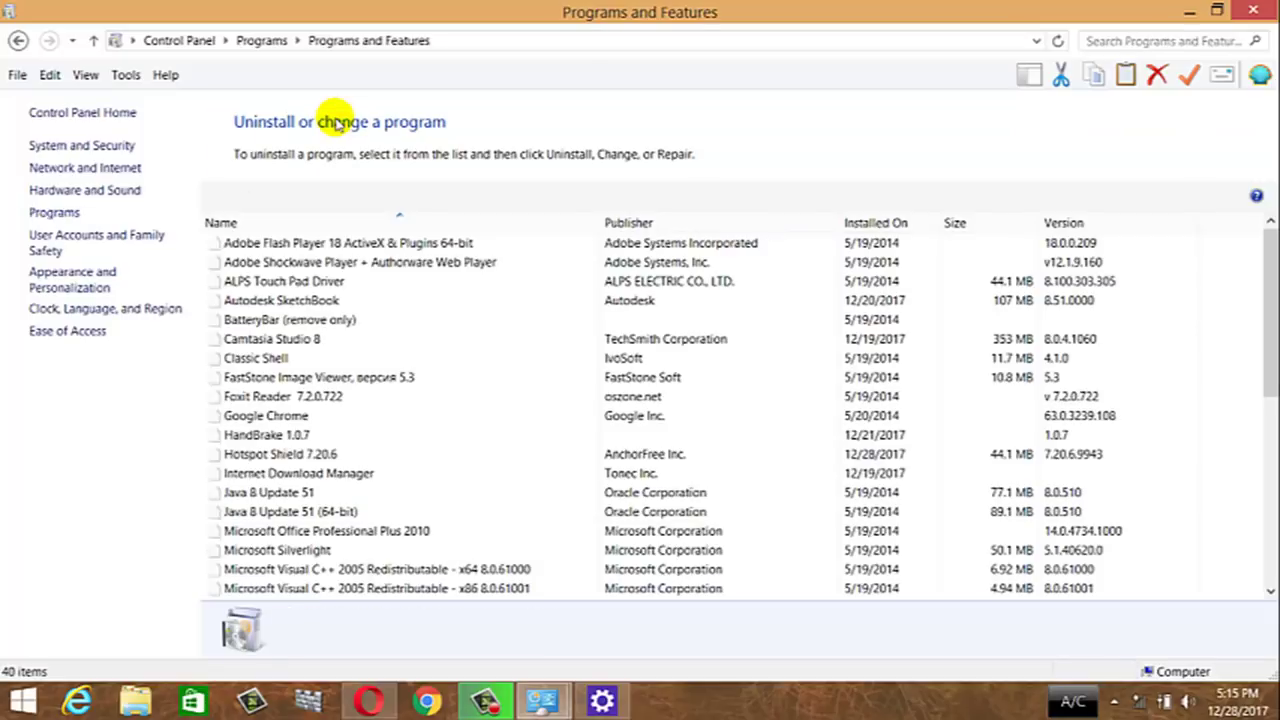
Step: Look through the full list of installed programs in Programs and Features
{"action": "scroll", "coordinate": [306, 248], "scroll_direction": "down", "scroll_amount": 7}
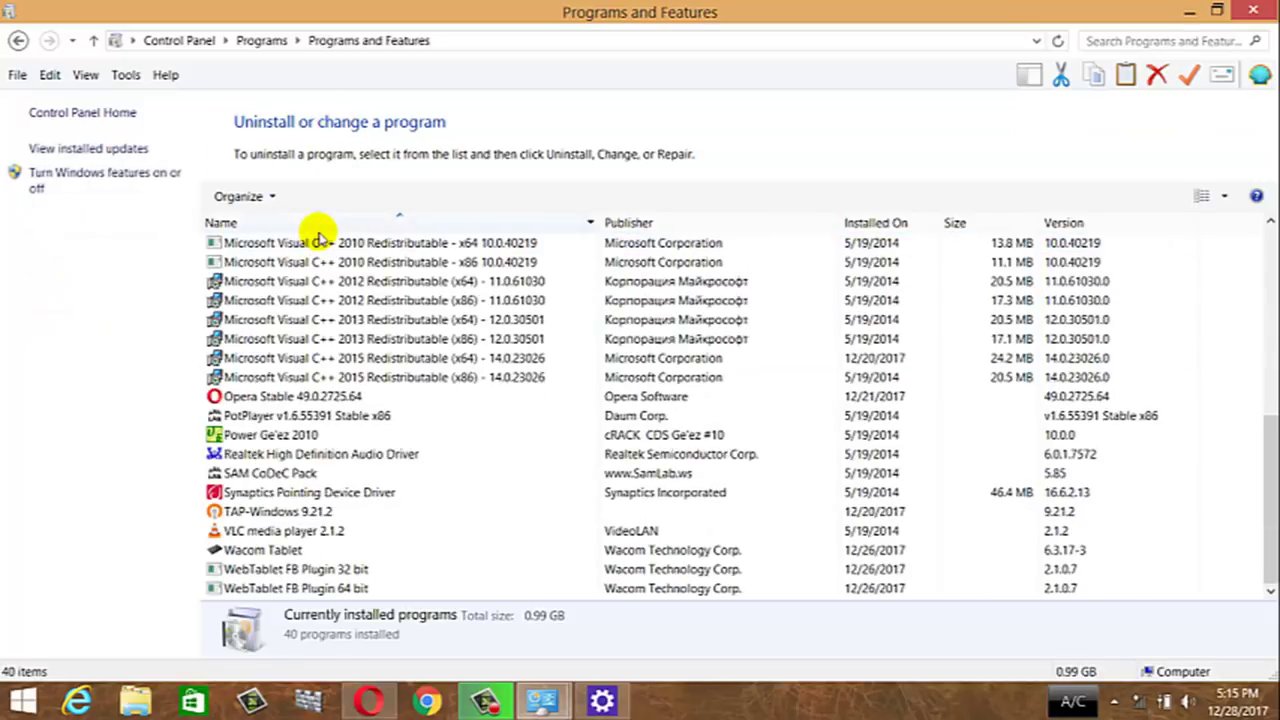
{"action": "scroll", "coordinate": [389, 337], "scroll_direction": "up", "scroll_amount": 7}
{"action": "scroll", "coordinate": [360, 300], "scroll_direction": "down", "scroll_amount": 7}
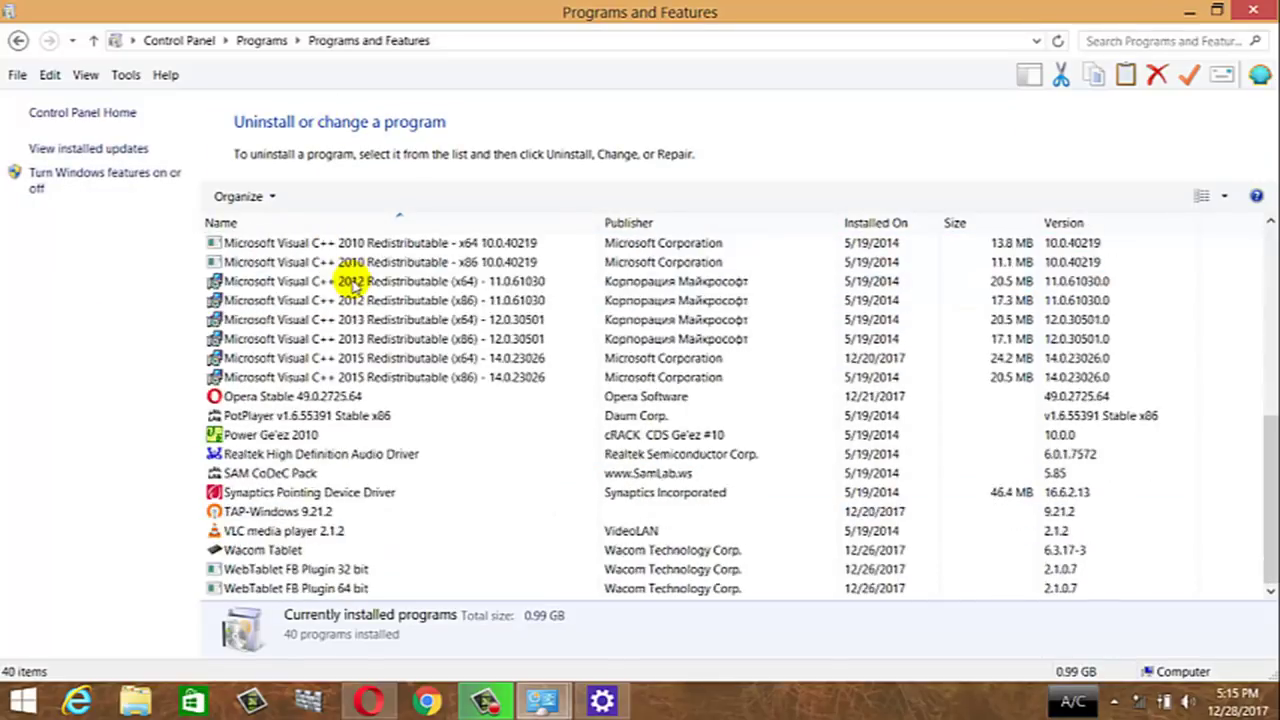
{"action": "scroll", "coordinate": [375, 409], "scroll_direction": "up", "scroll_amount": 6}
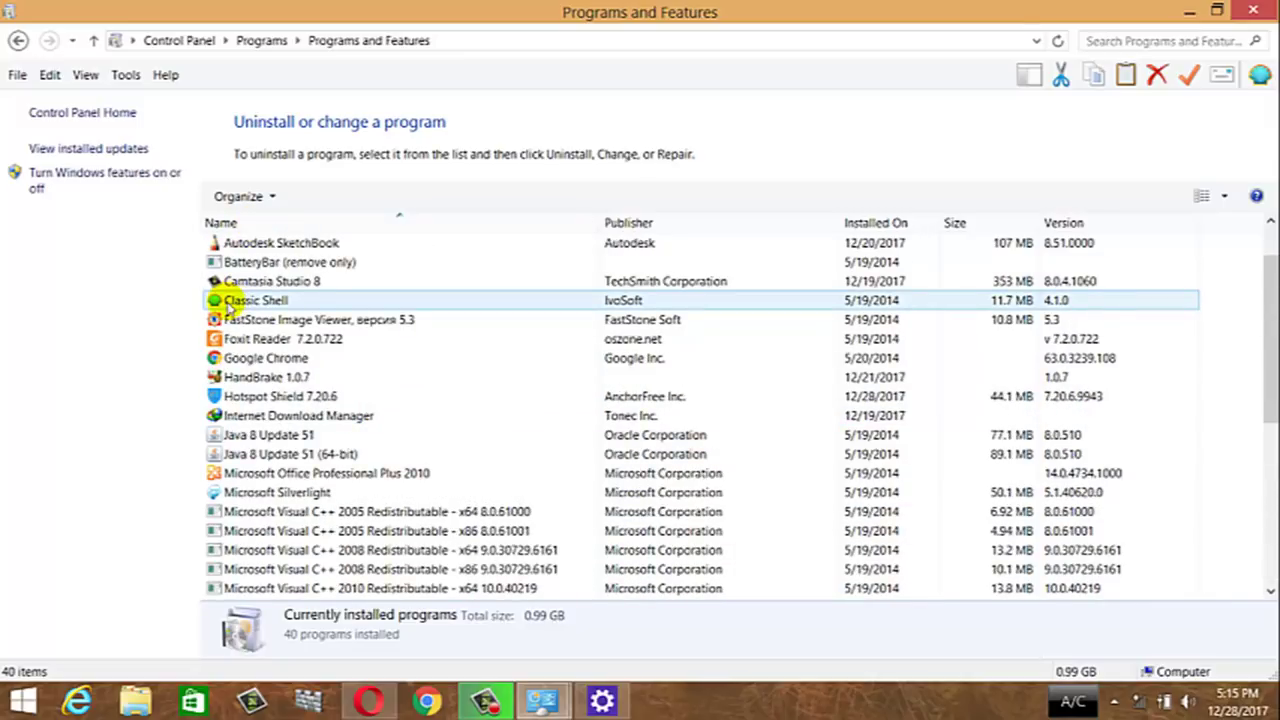
{"action": "scroll", "coordinate": [262, 292], "scroll_direction": "down", "scroll_amount": 6}
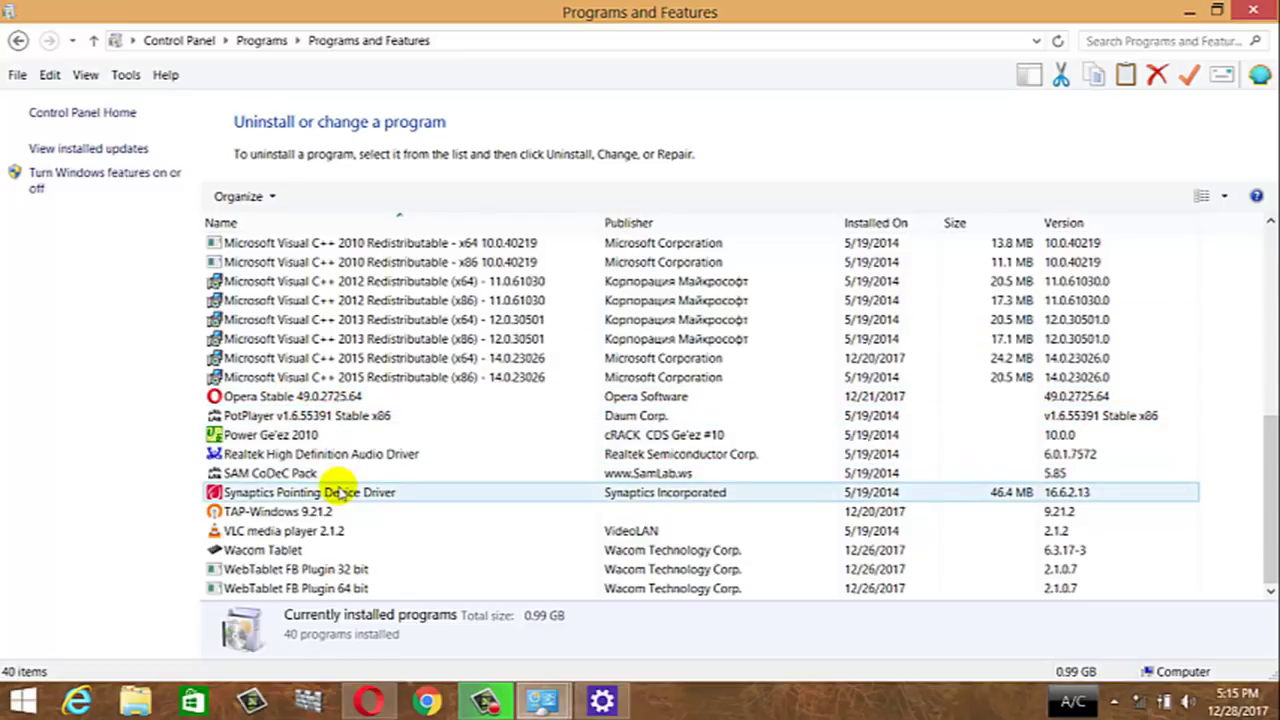
{"action": "scroll", "coordinate": [500, 457], "scroll_direction": "up", "scroll_amount": 7}
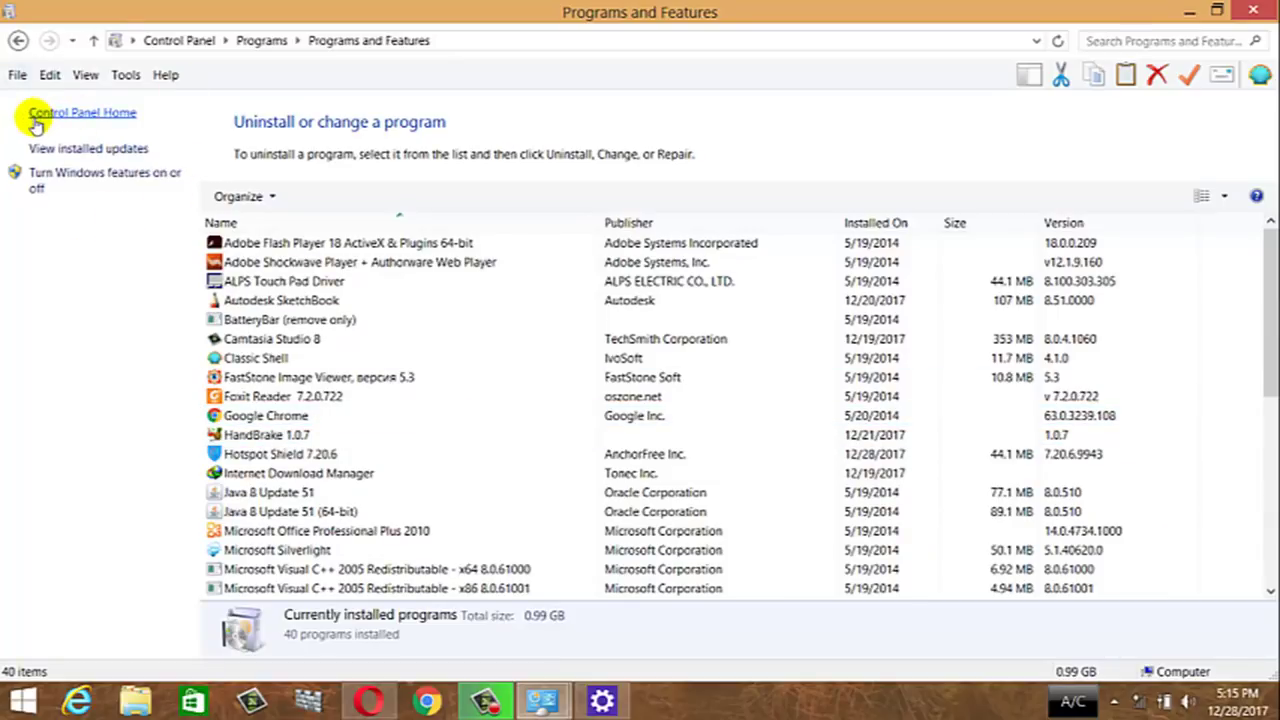
Step: Go back to the Control Panel home page, open the Manage Accounts page and close the window
{"action": "left_click", "coordinate": [95, 114]}
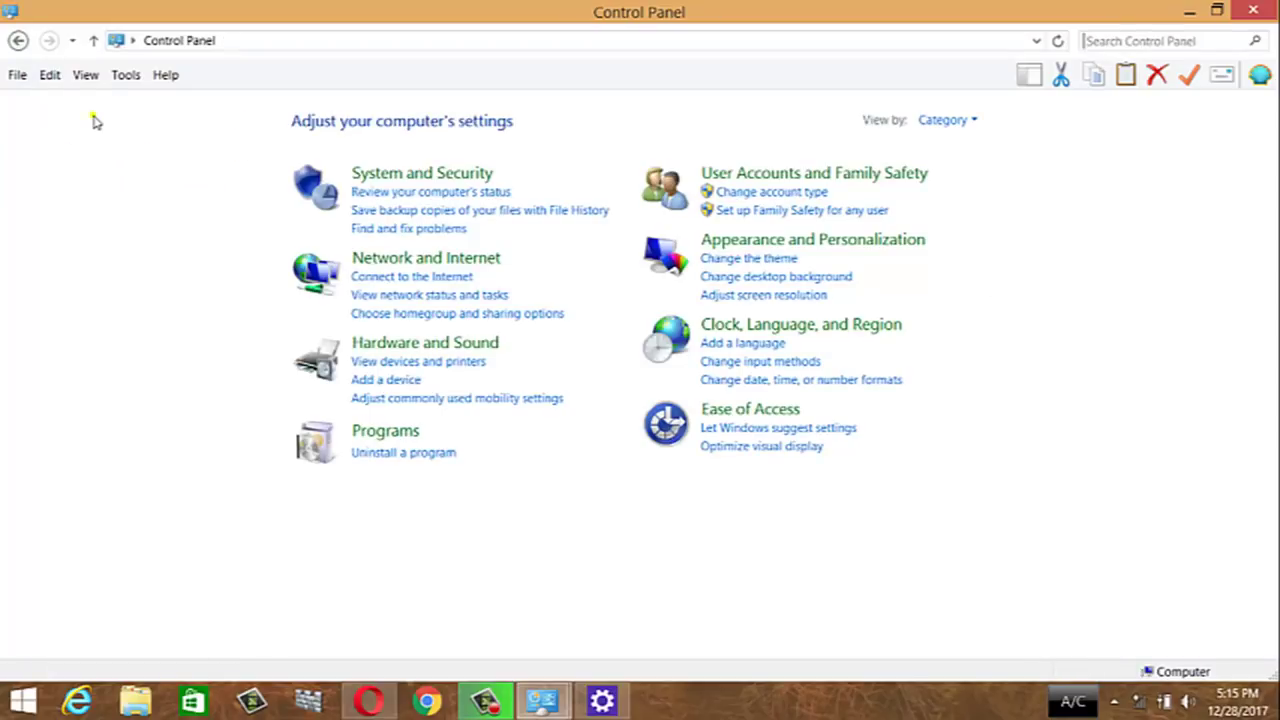
{"action": "left_click", "coordinate": [18, 40]}
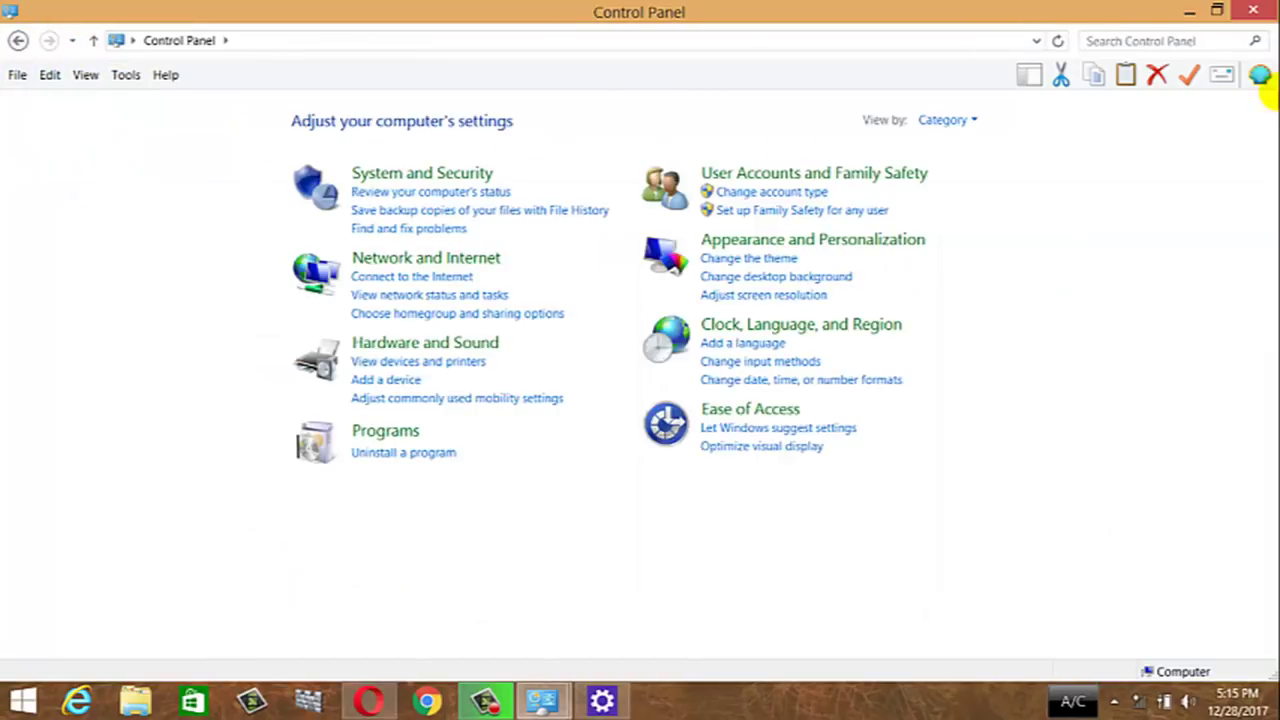
{"action": "left_click", "coordinate": [771, 191]}
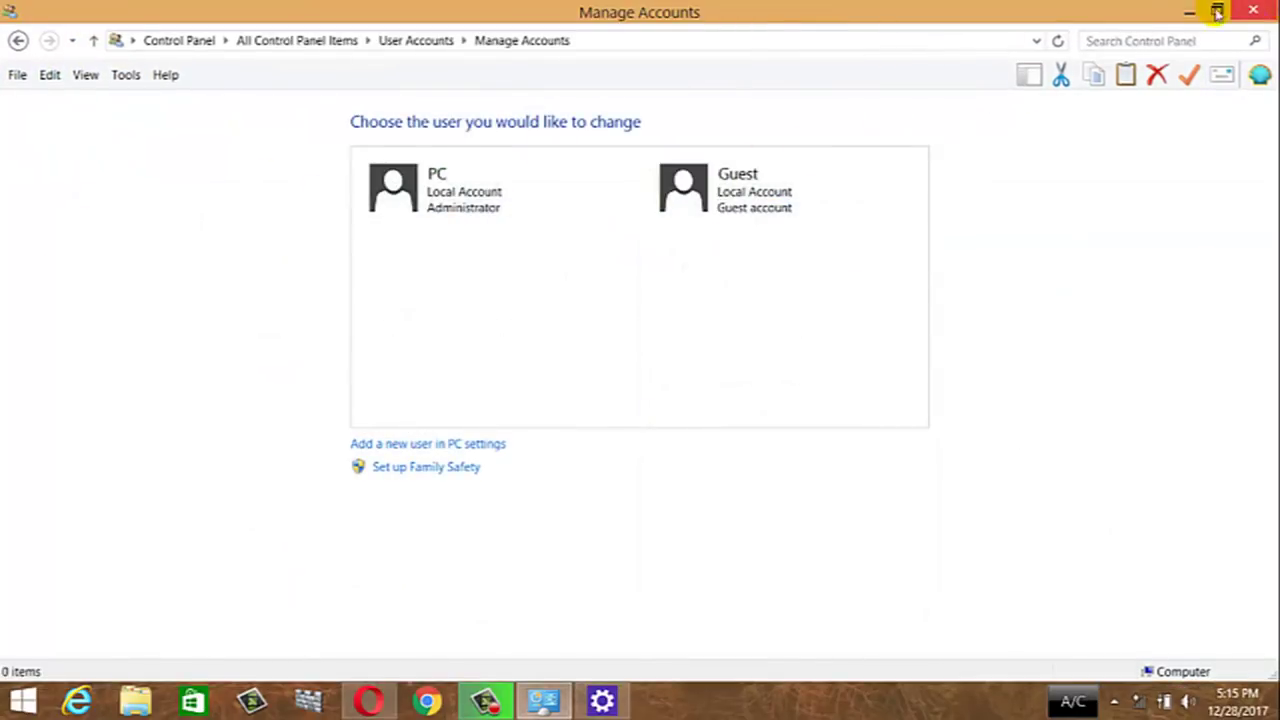
{"action": "left_click", "coordinate": [1253, 10]}
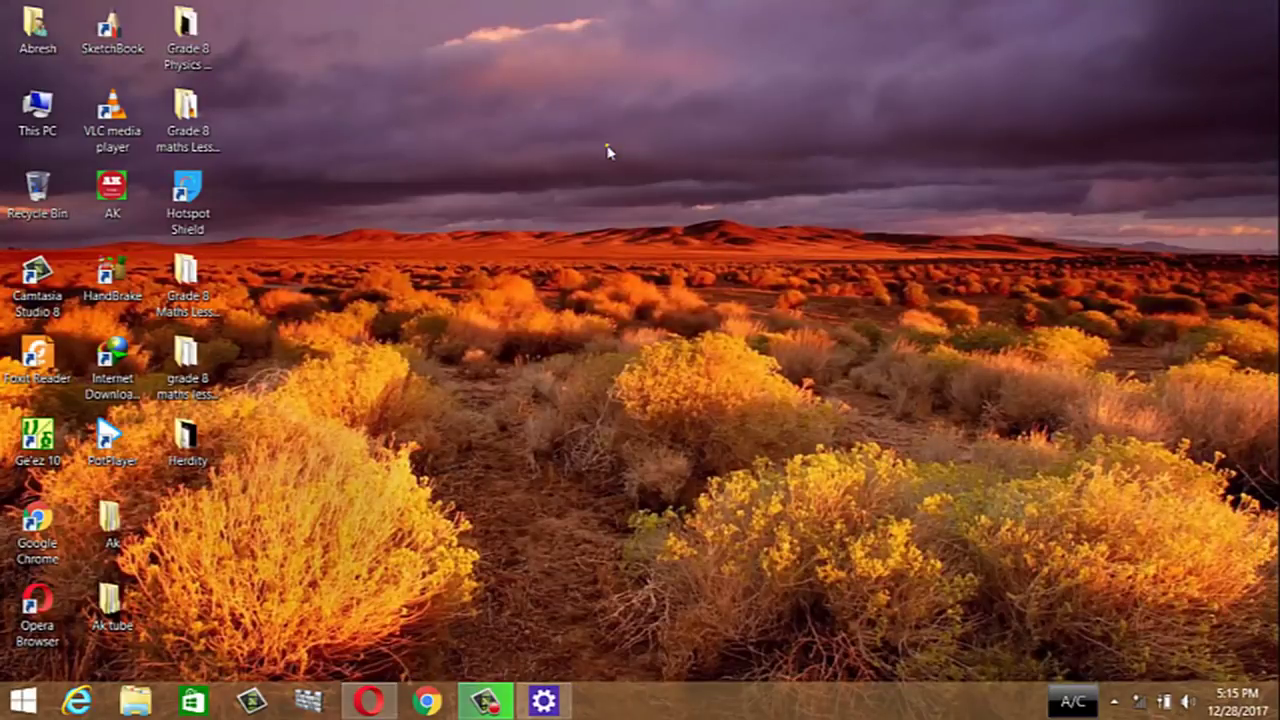
{"action": "right_click", "coordinate": [475, 108]}
{"action": "left_click", "coordinate": [573, 153]}
{"action": "left_click", "coordinate": [273, 190]}
Step: Reopen the Control Panel and look through all of its items
{"action": "left_click", "coordinate": [22, 700]}
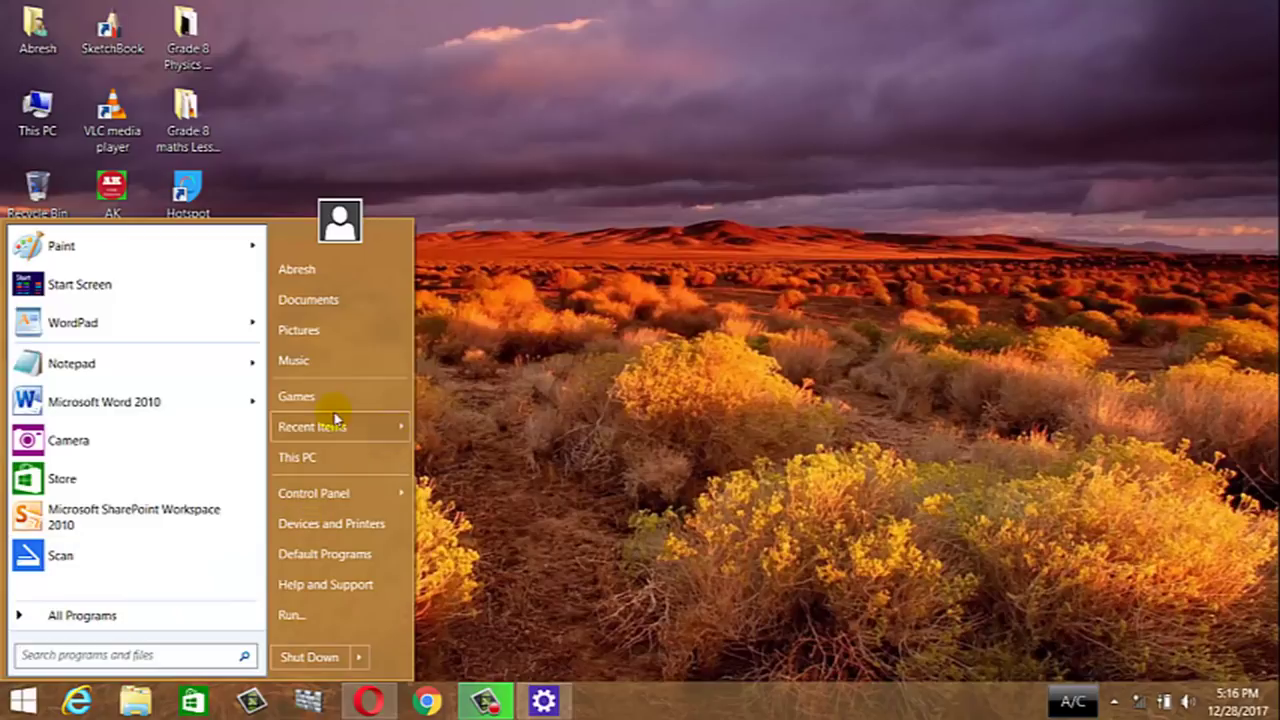
{"action": "mouse_move", "coordinate": [316, 505]}
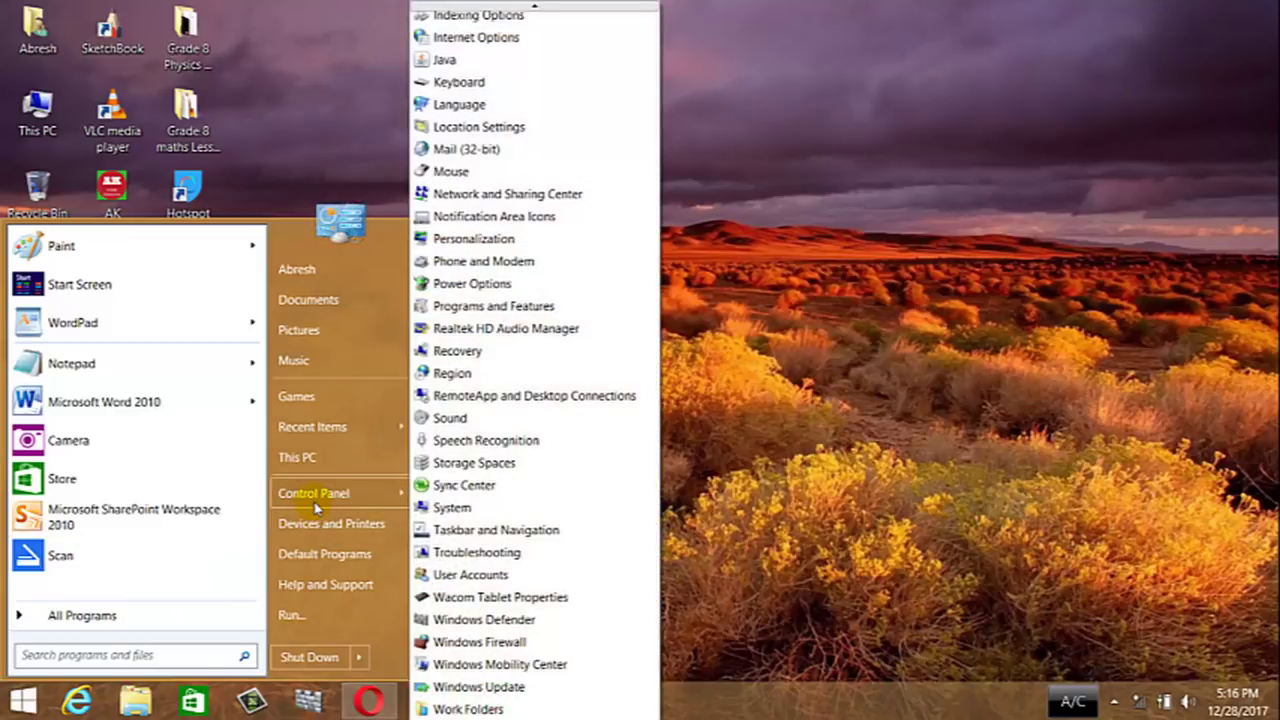
{"action": "right_click", "coordinate": [316, 505]}
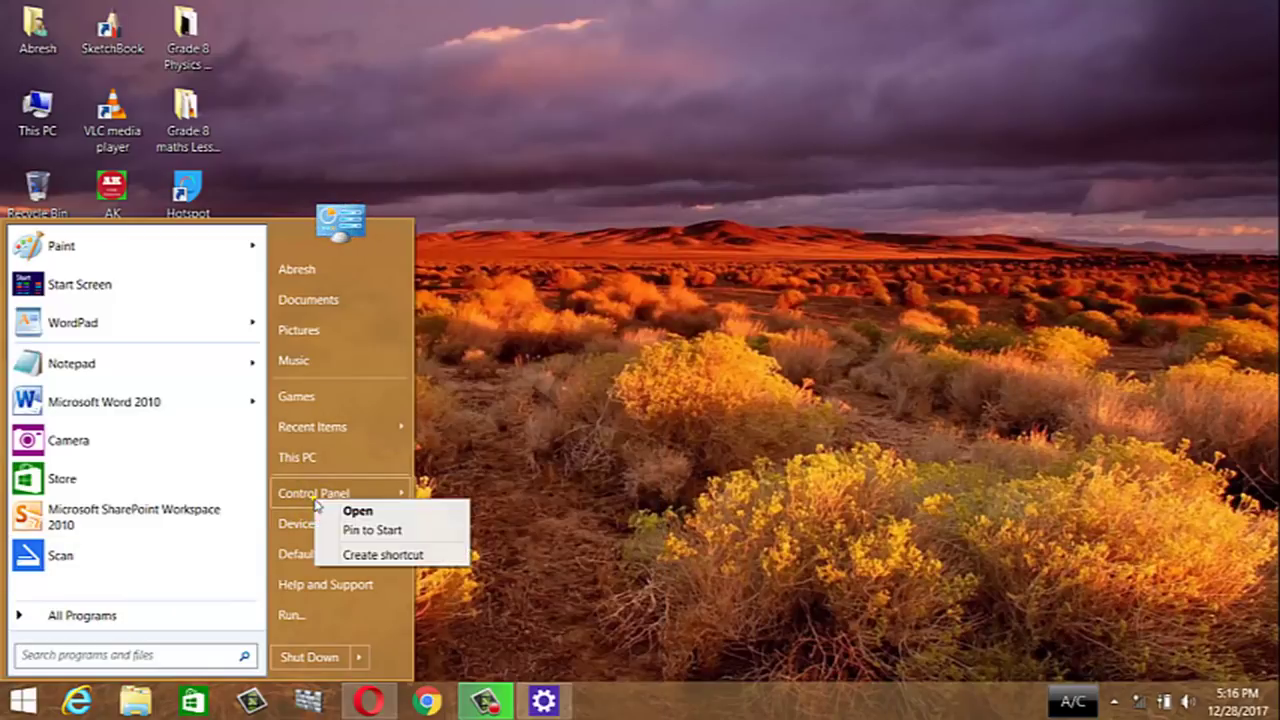
{"action": "left_click", "coordinate": [398, 510]}
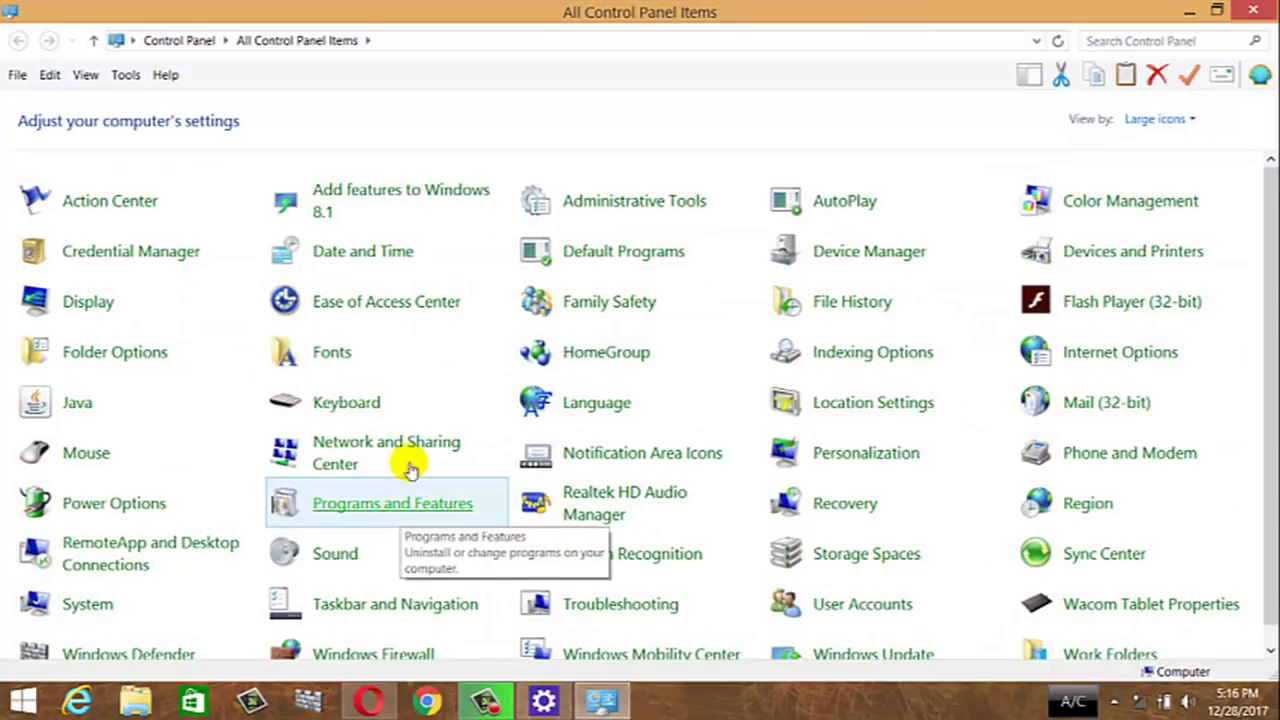
{"action": "scroll", "coordinate": [429, 286], "scroll_direction": "down", "scroll_amount": 1}
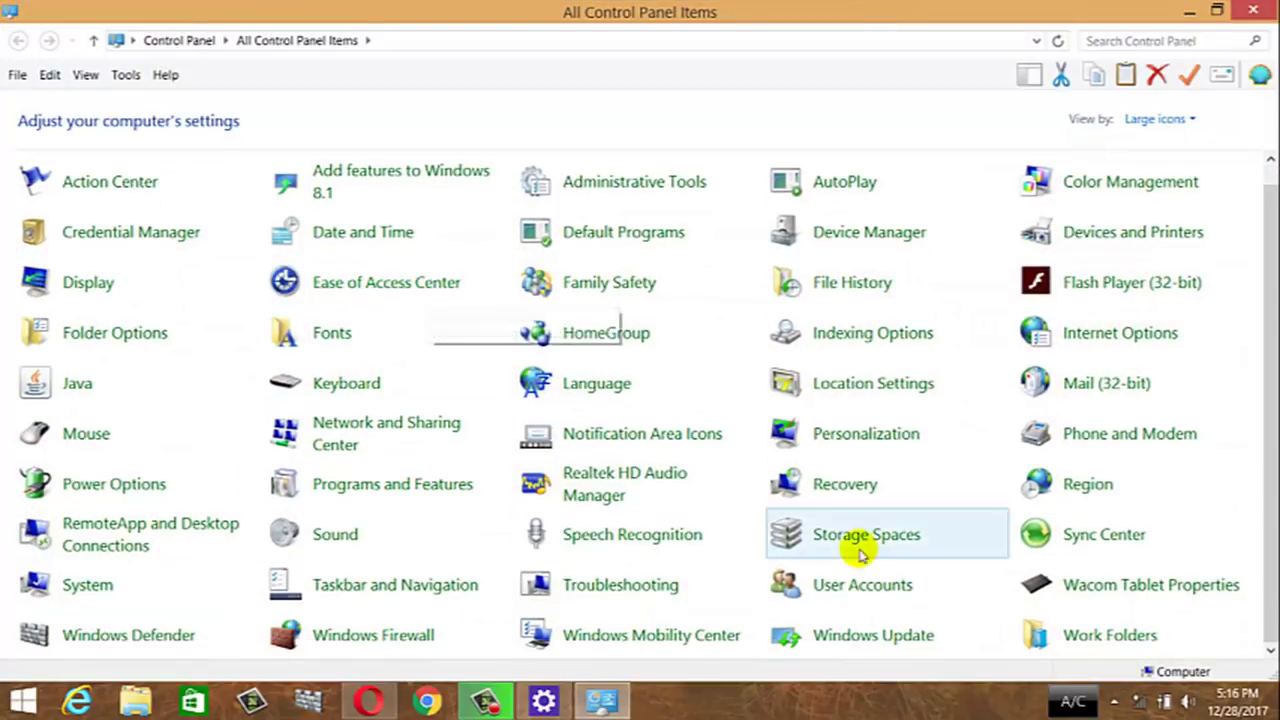